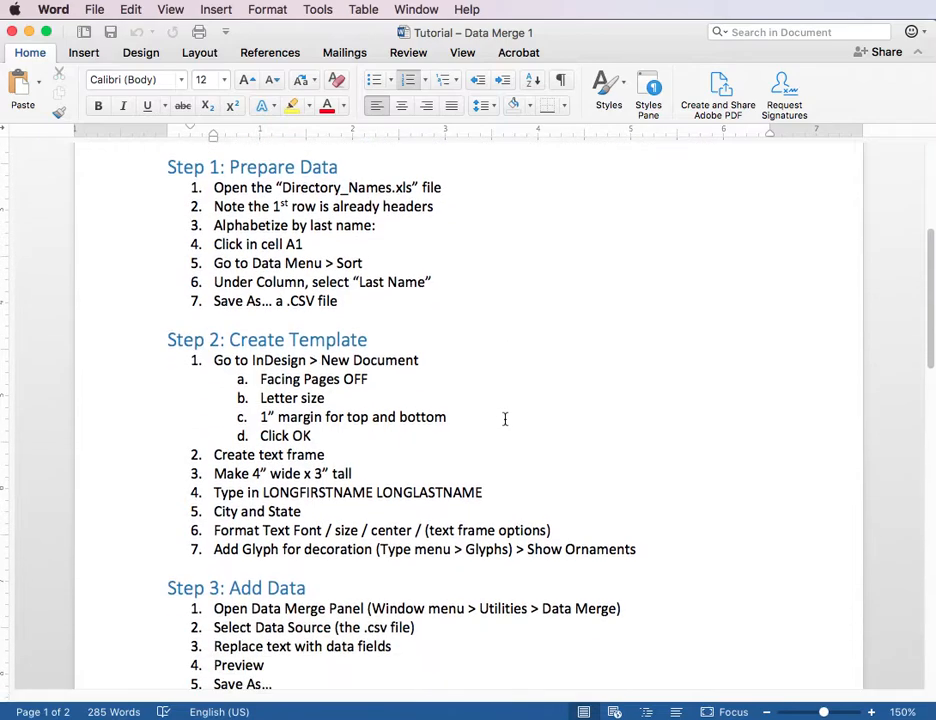
{"action": "scroll", "coordinate": [505, 419], "scroll_direction": "down", "scroll_amount": 5}
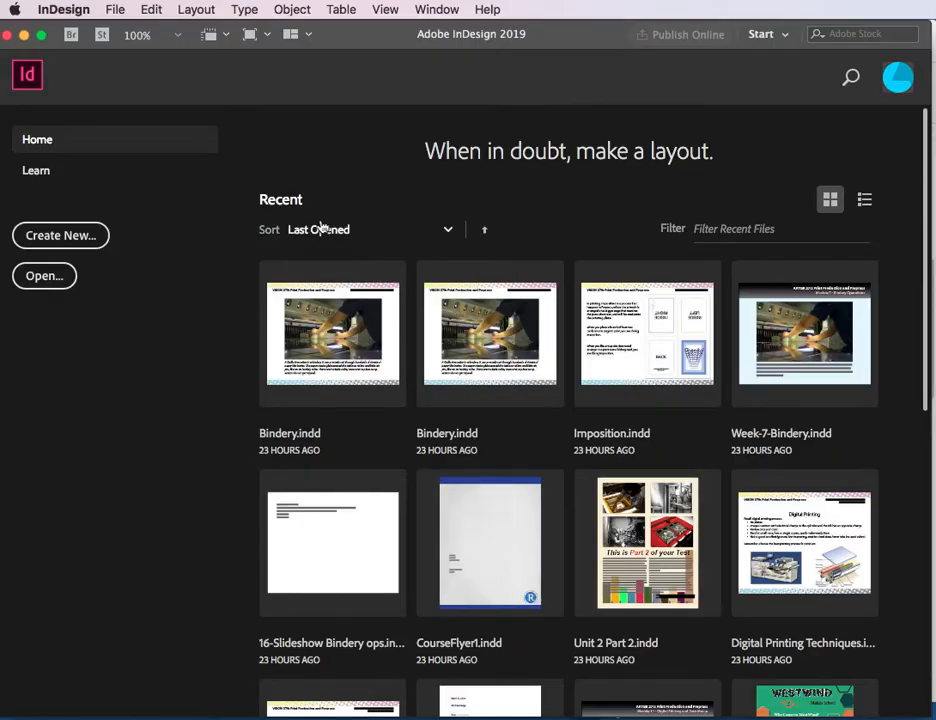
Step: Switch to InDesign and set up a new Letter print document in inches, portrait orientation, with Facing Pages off
{"action": "left_click", "coordinate": [115, 9]}
{"action": "mouse_move", "coordinate": [128, 30]}
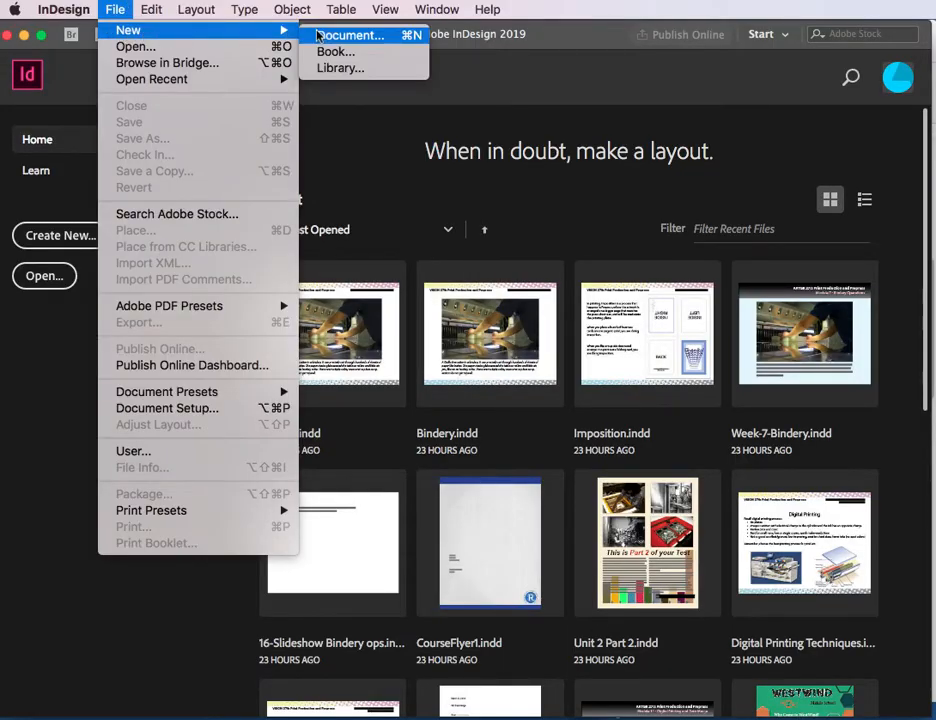
{"action": "left_click", "coordinate": [349, 38]}
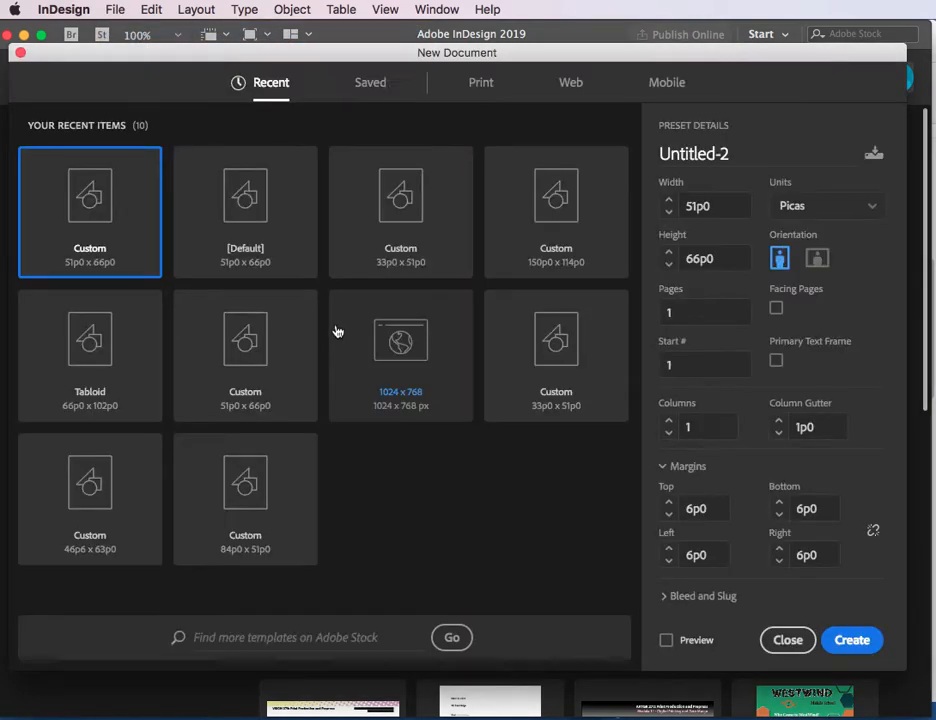
{"action": "left_click", "coordinate": [480, 88]}
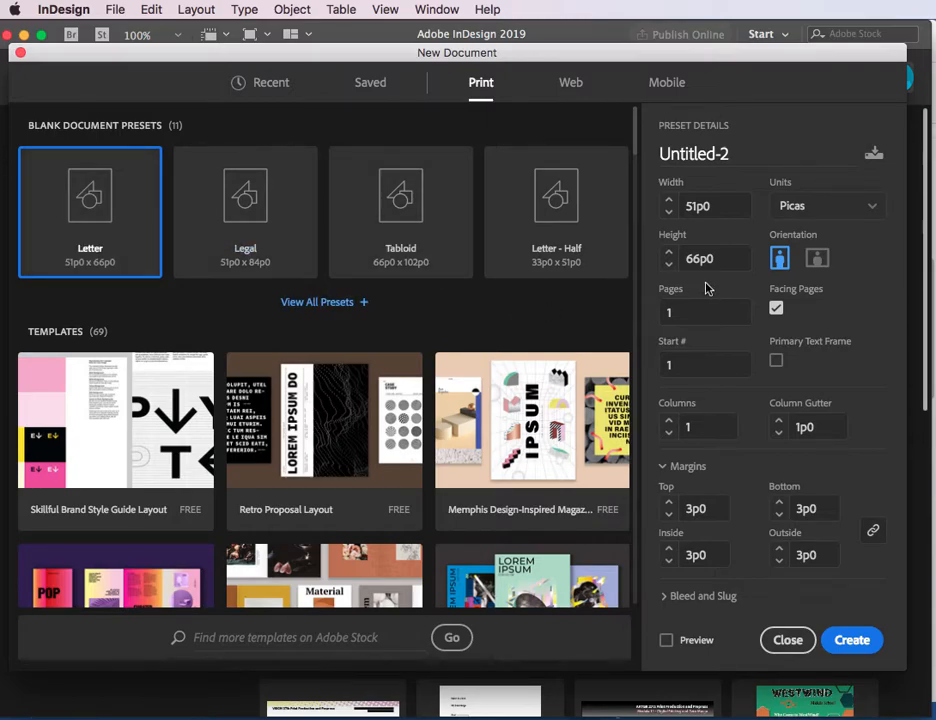
{"action": "left_click", "coordinate": [796, 208]}
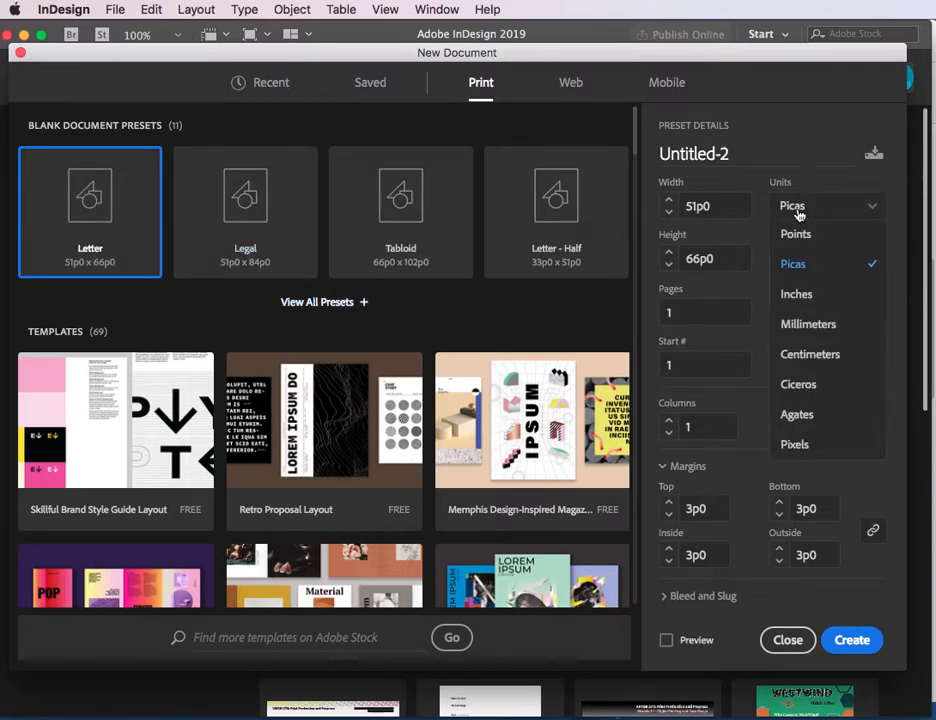
{"action": "left_click", "coordinate": [797, 295]}
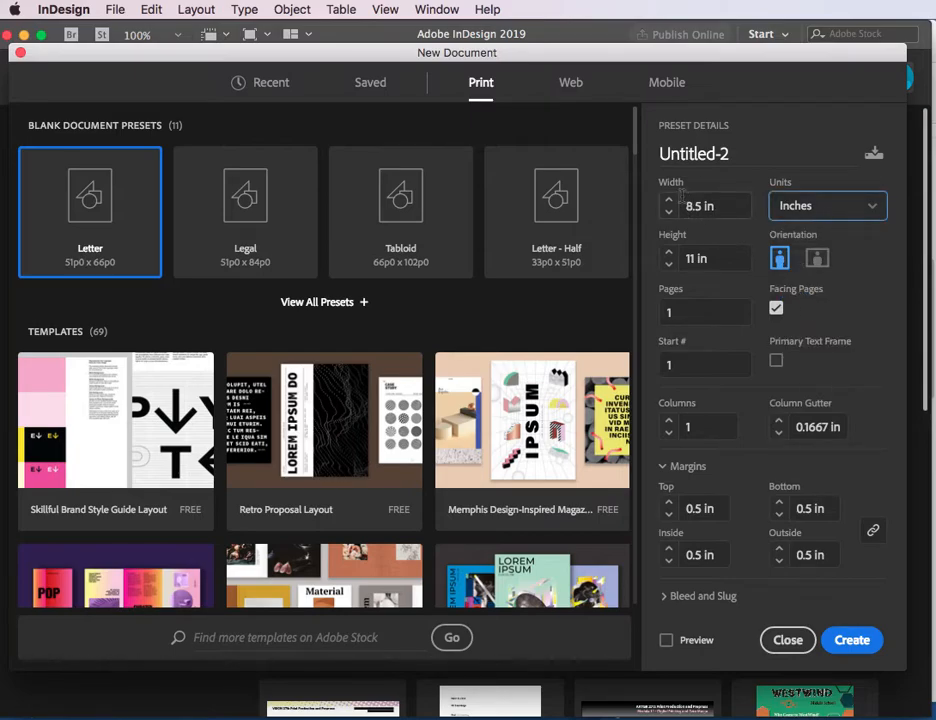
{"action": "left_click", "coordinate": [777, 261]}
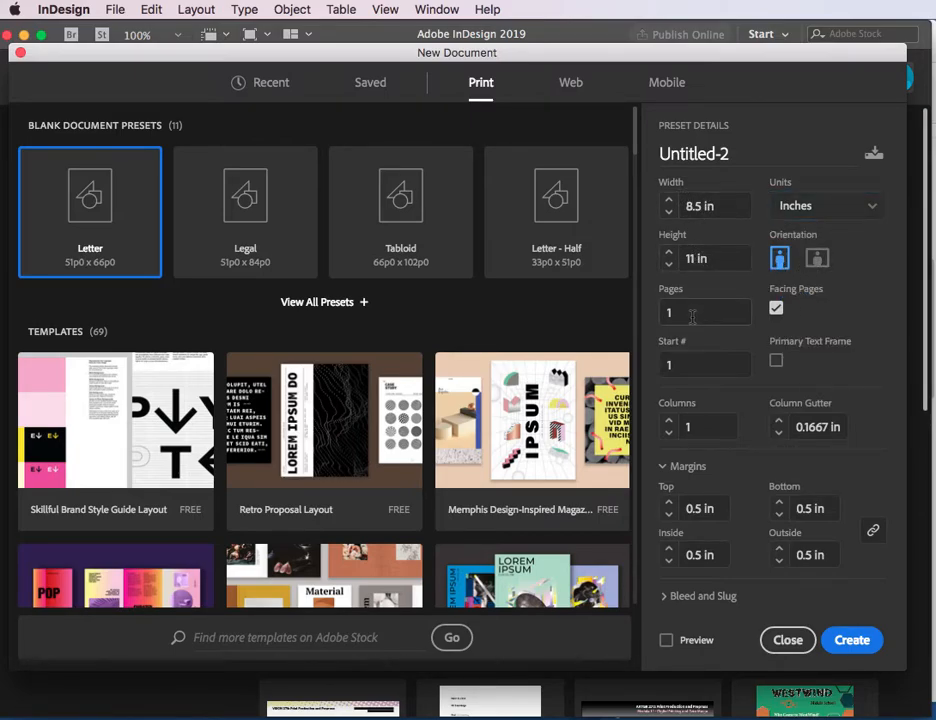
{"action": "left_click", "coordinate": [776, 310]}
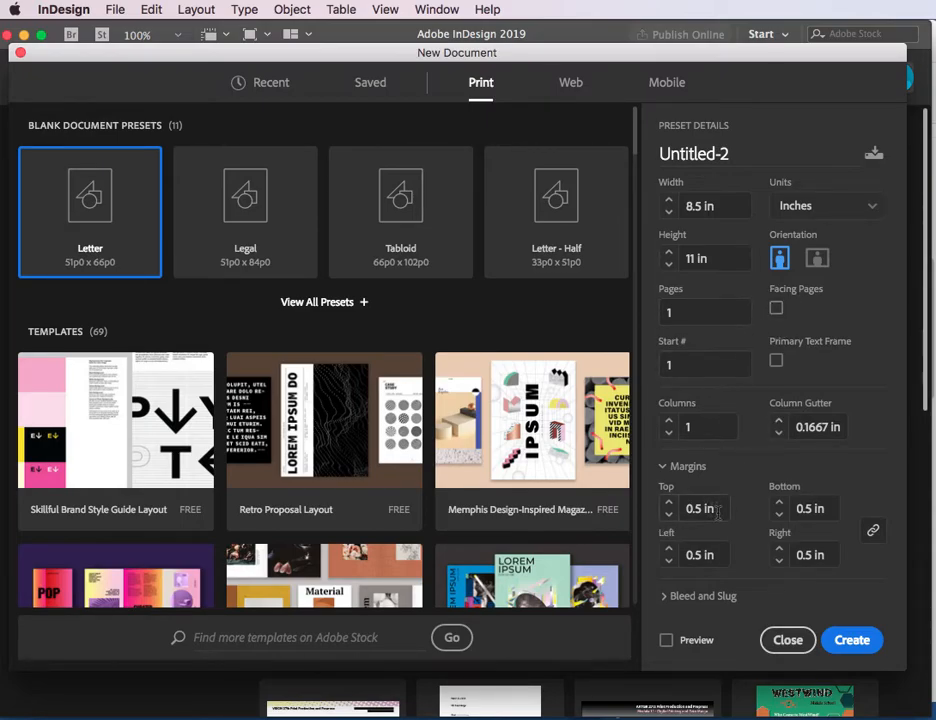
Step: Unlink the margins, set the top and bottom margins to 1 in, and create the document
{"action": "left_click", "coordinate": [873, 531]}
{"action": "left_click", "coordinate": [669, 503]}
{"action": "left_click", "coordinate": [669, 503]}
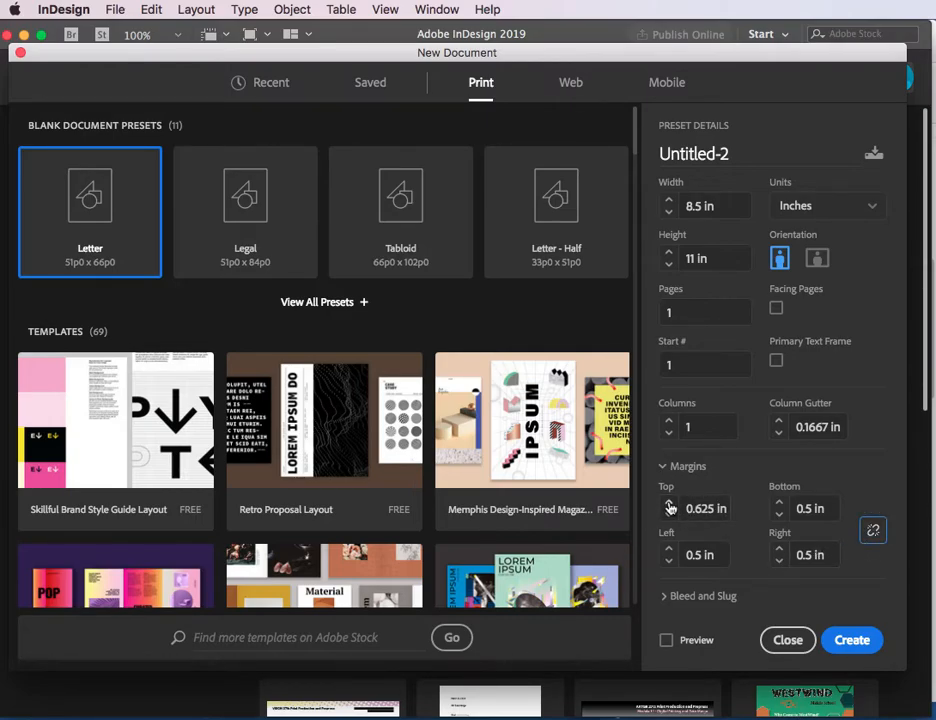
{"action": "left_click", "coordinate": [669, 503]}
{"action": "left_click", "coordinate": [781, 504]}
{"action": "left_click", "coordinate": [781, 504]}
{"action": "left_click", "coordinate": [781, 504]}
{"action": "left_click", "coordinate": [781, 504]}
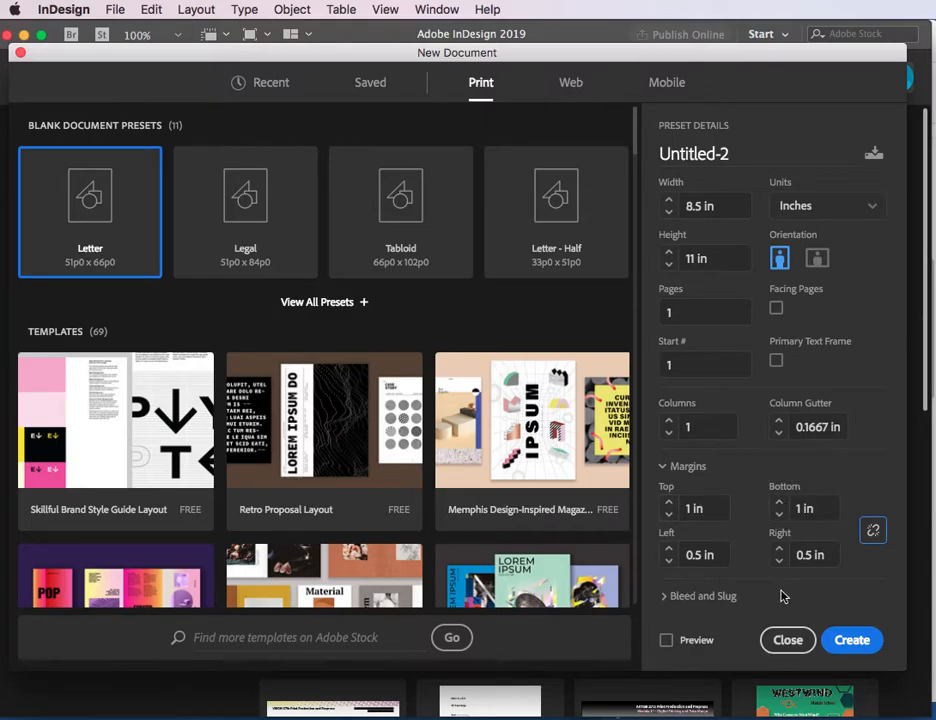
{"action": "left_click", "coordinate": [853, 642]}
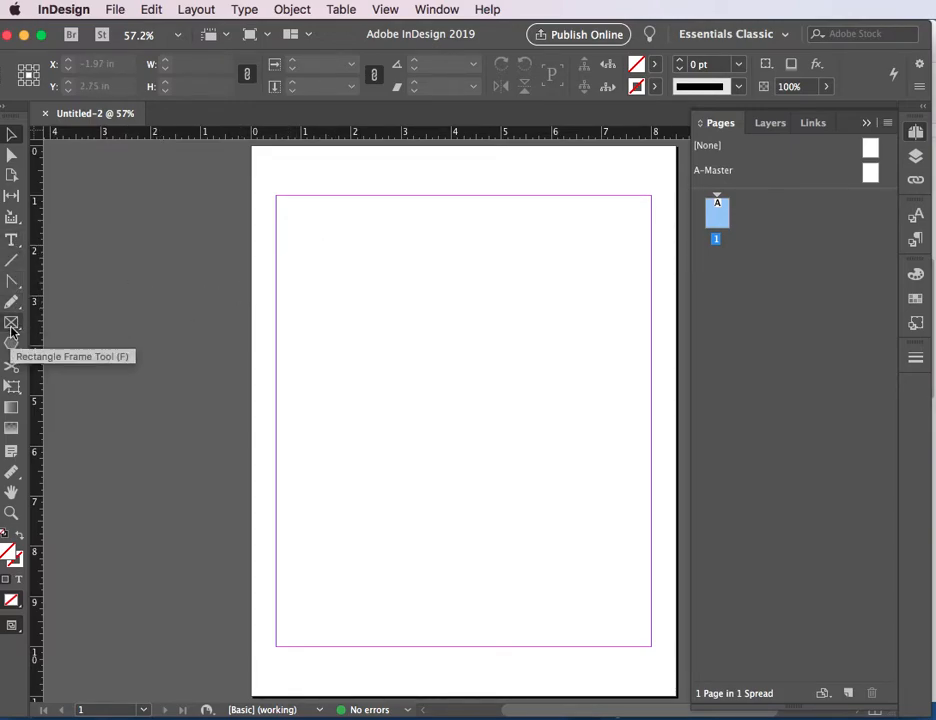
{"action": "left_click_drag", "start_coordinate": [278, 203], "coordinate": [453, 327]}
{"action": "left_click_drag", "start_coordinate": [458, 205], "coordinate": [650, 352]}
{"action": "left_click_drag", "start_coordinate": [281, 357], "coordinate": [466, 500]}
{"action": "left_click_drag", "start_coordinate": [485, 371], "coordinate": [650, 495]}
{"action": "left_click_drag", "start_coordinate": [298, 512], "coordinate": [531, 628]}
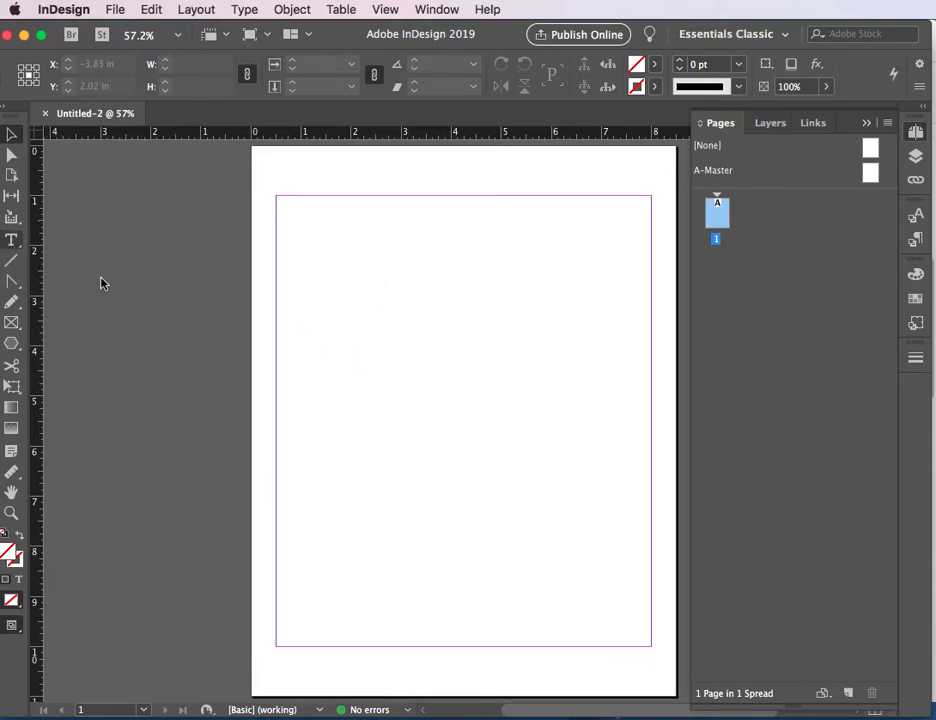
Step: Draw a text frame in the upper half of the page and set its width to 4 in
{"action": "left_click", "coordinate": [12, 240]}
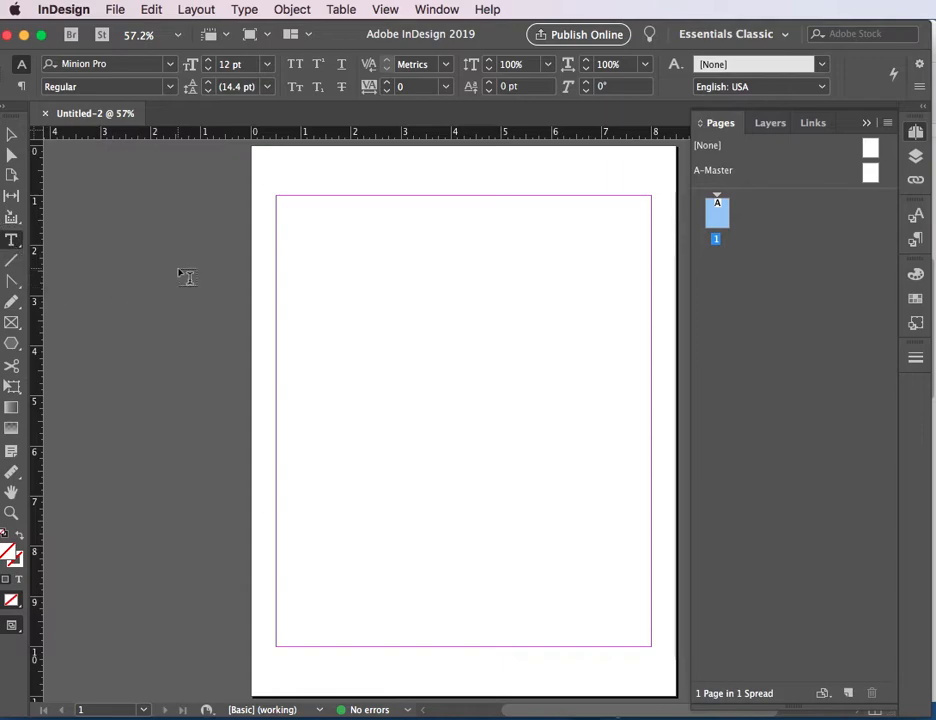
{"action": "left_click_drag", "start_coordinate": [288, 272], "coordinate": [480, 402]}
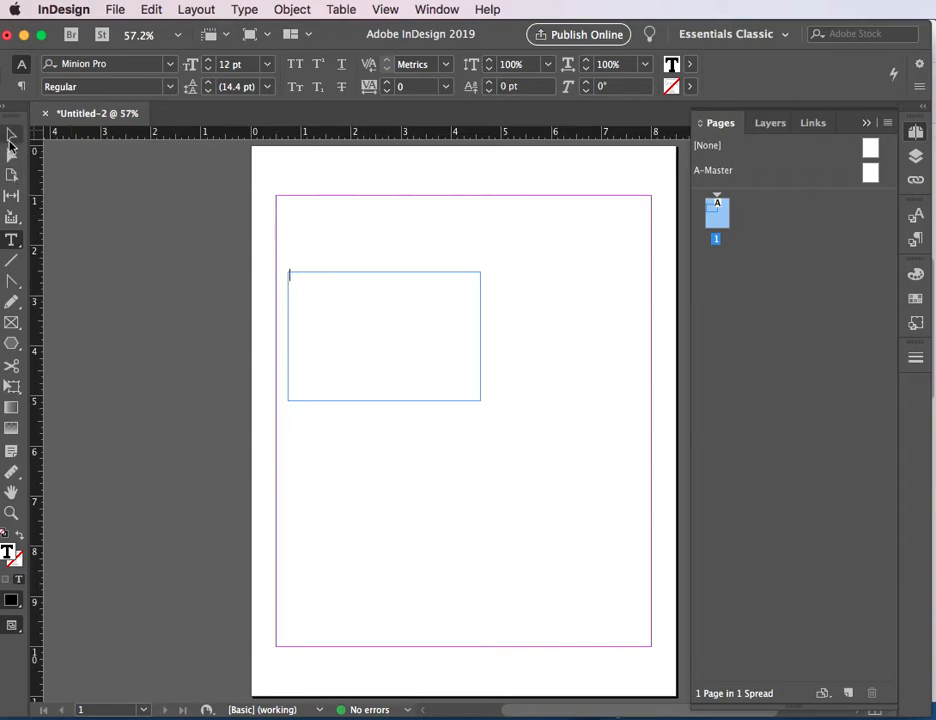
{"action": "left_click", "coordinate": [11, 137]}
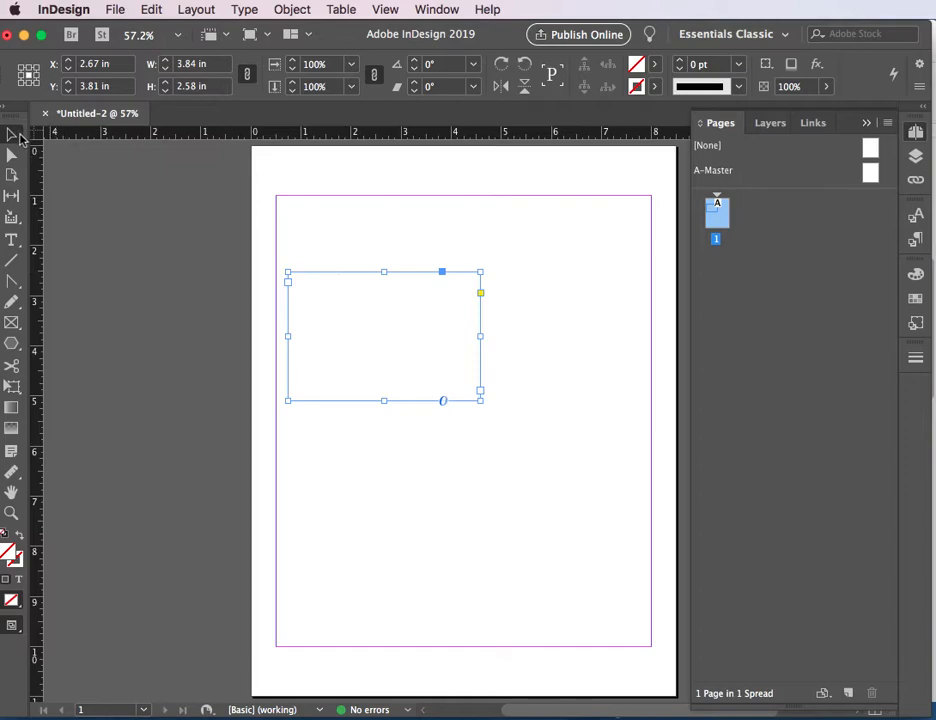
{"action": "left_click", "coordinate": [167, 64]}
{"action": "left_click", "coordinate": [167, 64]}
{"action": "left_click", "coordinate": [167, 64]}
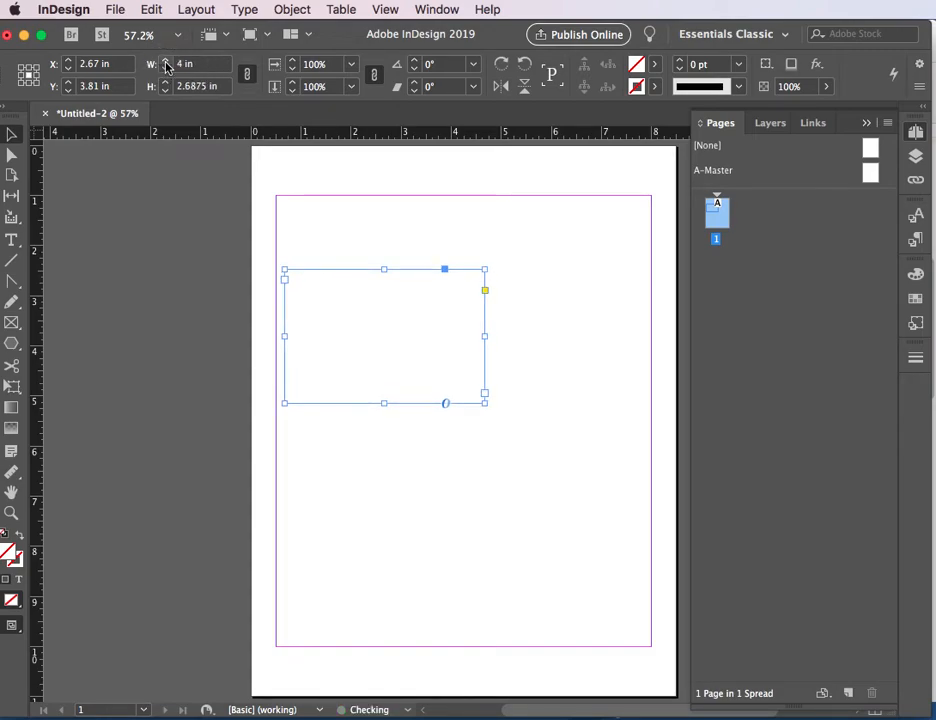
Step: Set the text frame's height to 3 in independently of its width, and move the frame to about the middle of the page
{"action": "left_click", "coordinate": [246, 75]}
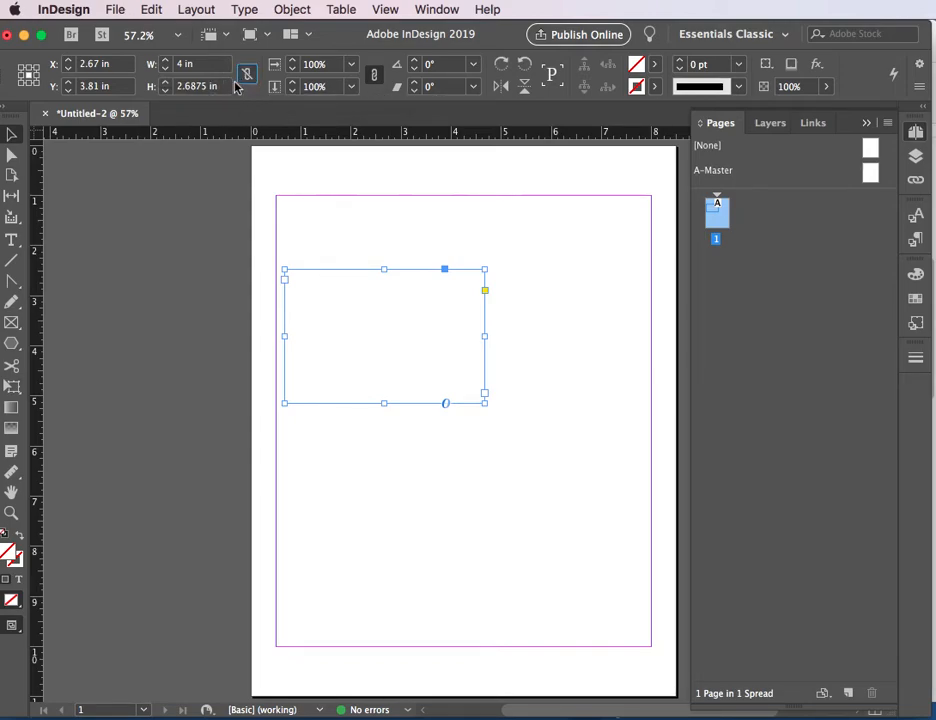
{"action": "left_click", "coordinate": [167, 83]}
{"action": "left_click", "coordinate": [167, 83]}
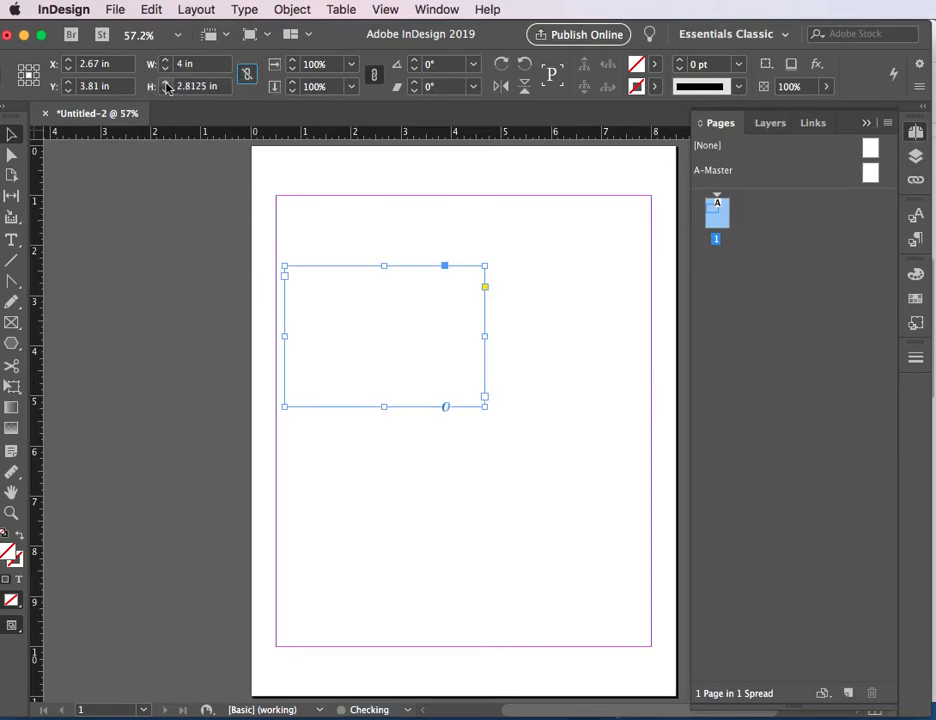
{"action": "left_click", "coordinate": [167, 83]}
{"action": "left_click", "coordinate": [167, 83]}
{"action": "left_click", "coordinate": [167, 83]}
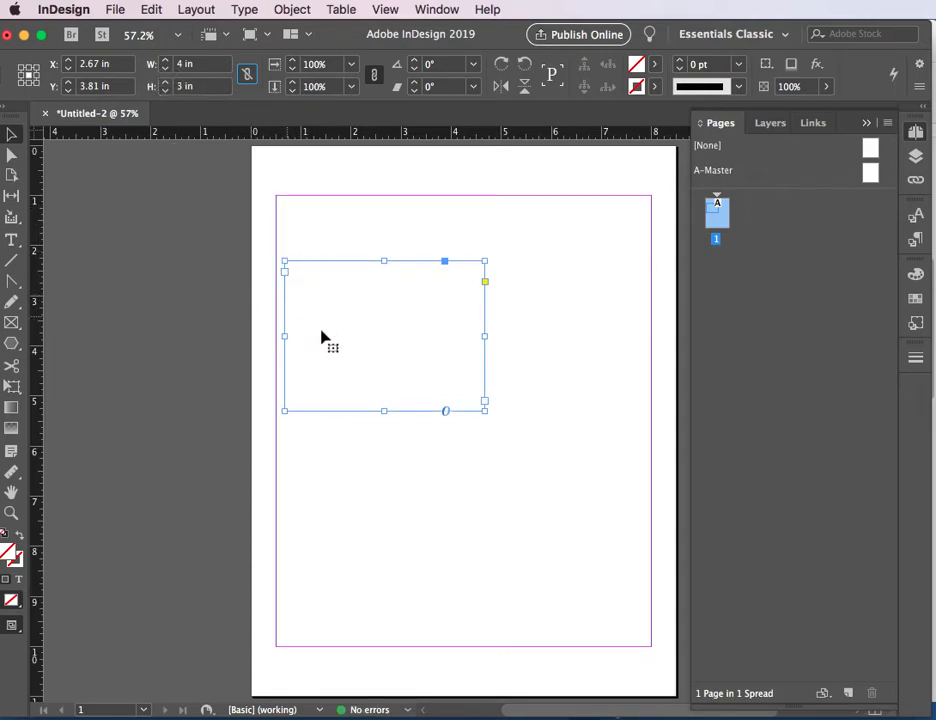
{"action": "left_click_drag", "start_coordinate": [331, 270], "coordinate": [326, 205]}
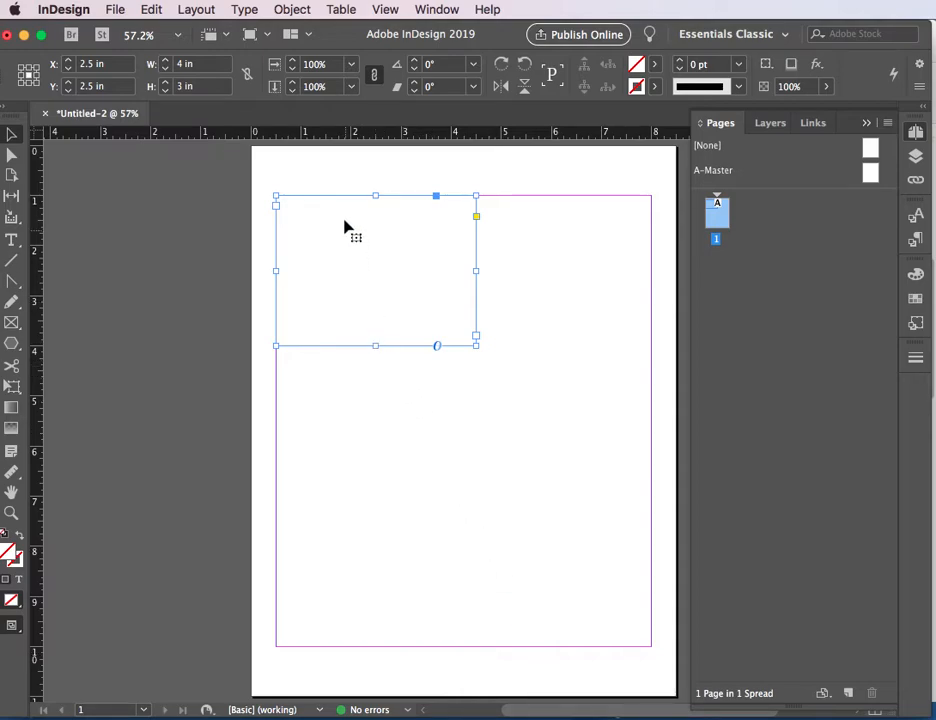
{"action": "left_click_drag", "start_coordinate": [334, 198], "coordinate": [411, 329]}
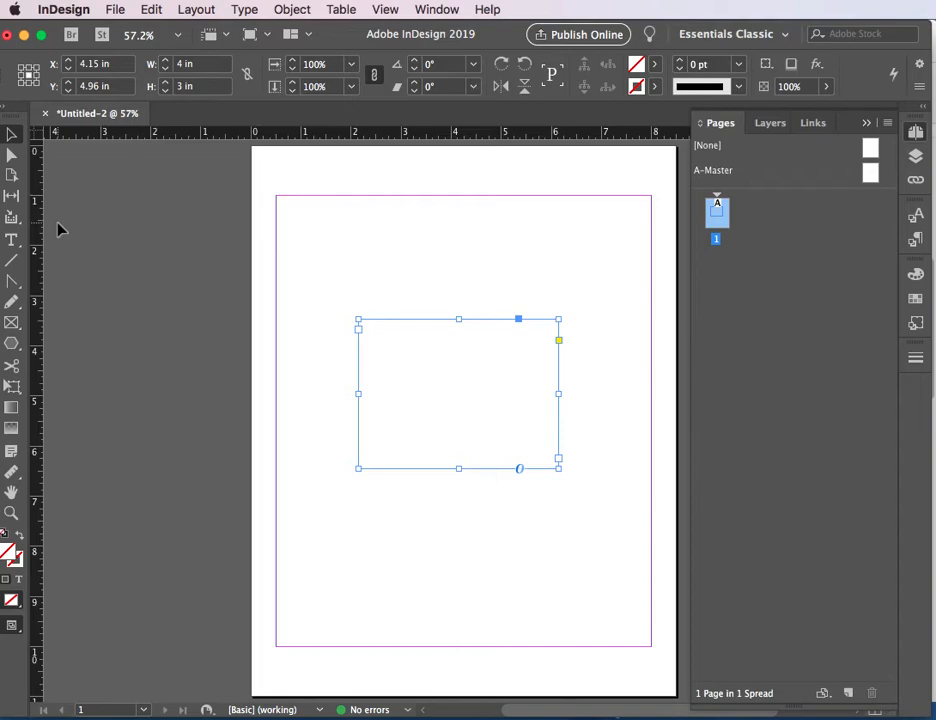
Step: Enter the placeholder text "Longfirstname Longlastname" in the text frame
{"action": "double_click", "coordinate": [445, 398]}
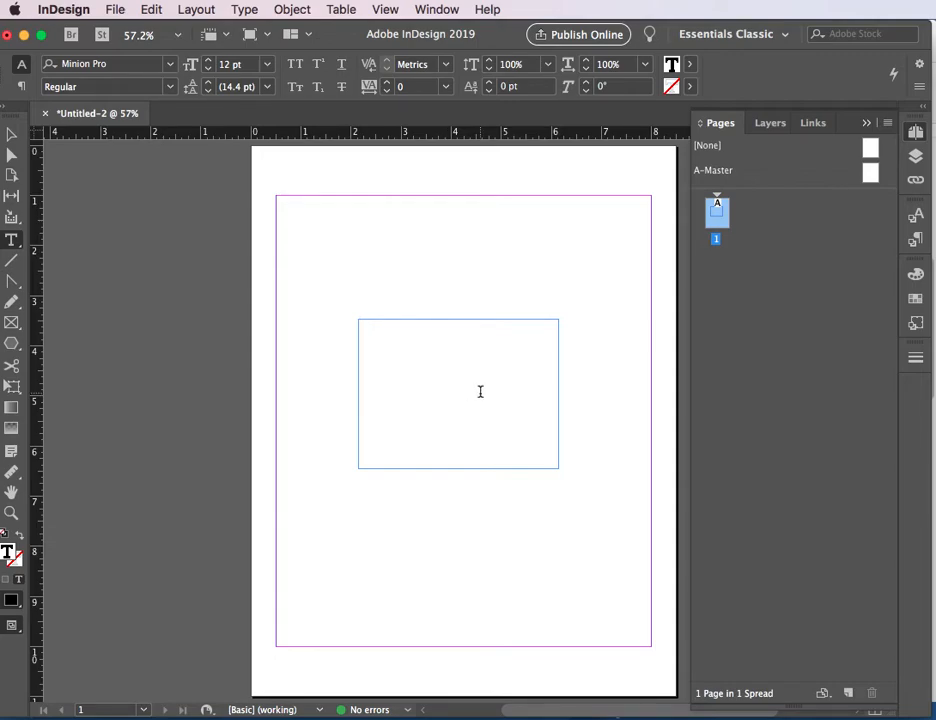
{"action": "type", "text": "L"}
{"action": "type", "text": "ongnam"}
{"action": "type", "text": "irstname"}
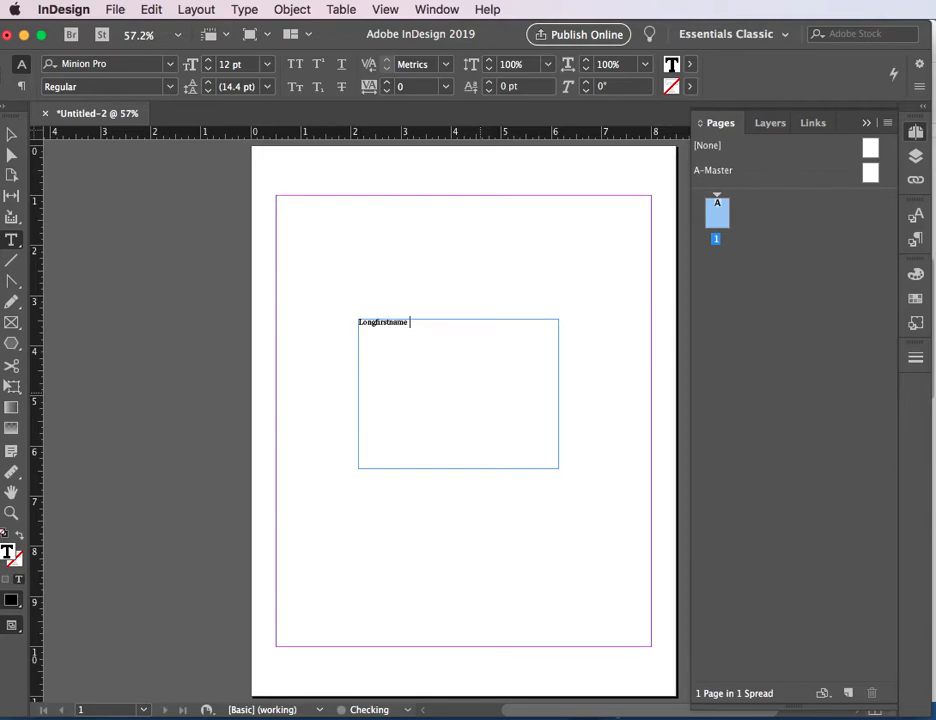
{"action": "type", "text": " Longlastname"}
{"action": "key", "text": "Escape"}
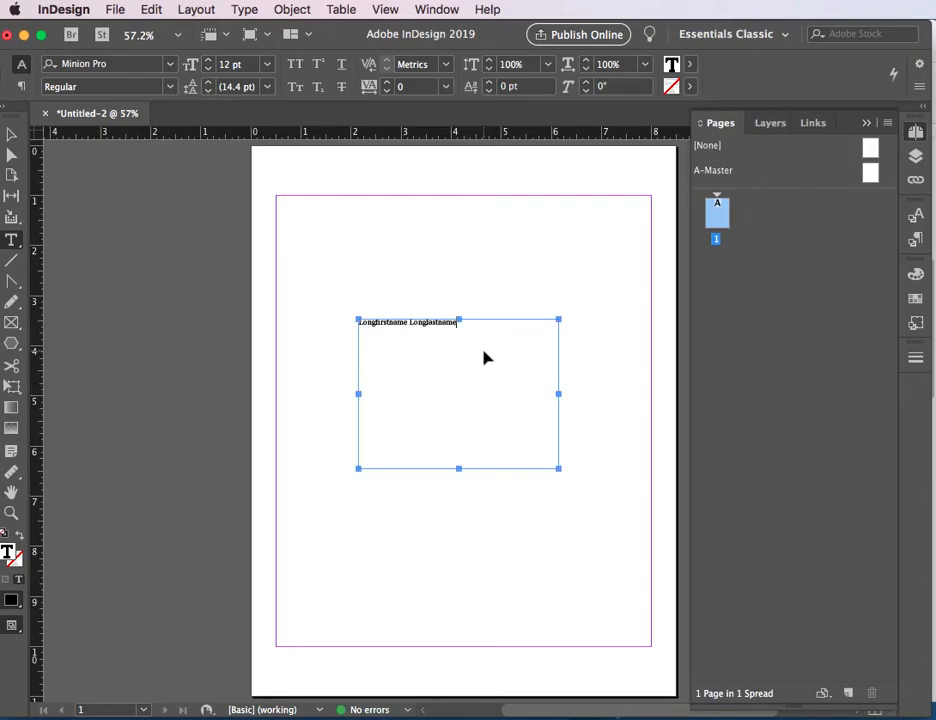
Step: Add a second line reading "City, state" below the name placeholder
{"action": "key", "text": "super+1"}
{"action": "key", "text": "super+equal"}
{"action": "key", "text": "super+equal"}
{"action": "double_click", "coordinate": [503, 506]}
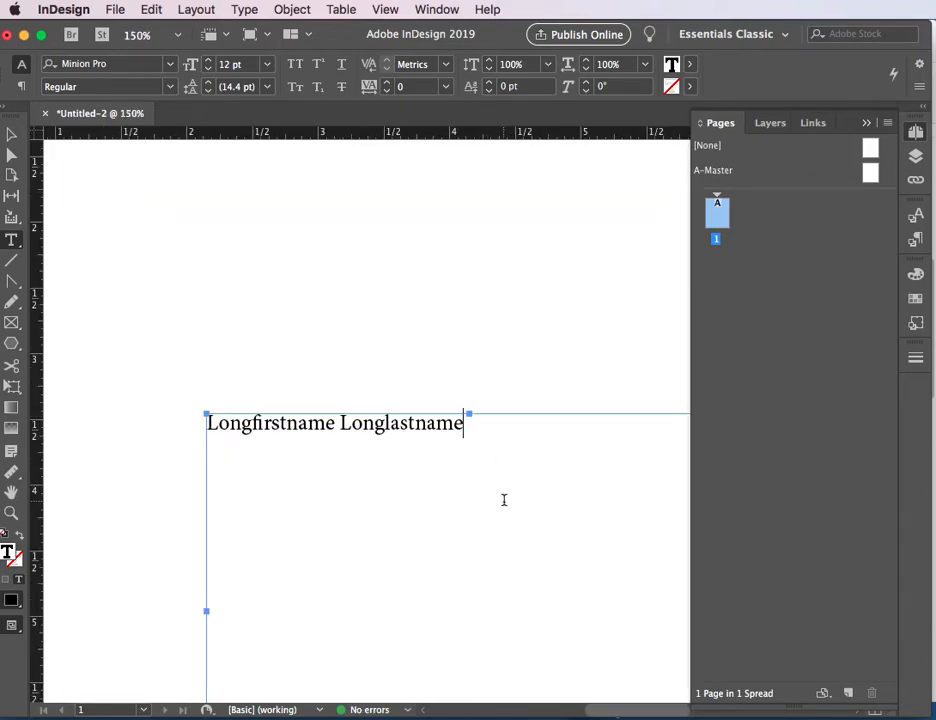
{"action": "scroll", "coordinate": [501, 495], "scroll_direction": "down", "scroll_amount": 5}
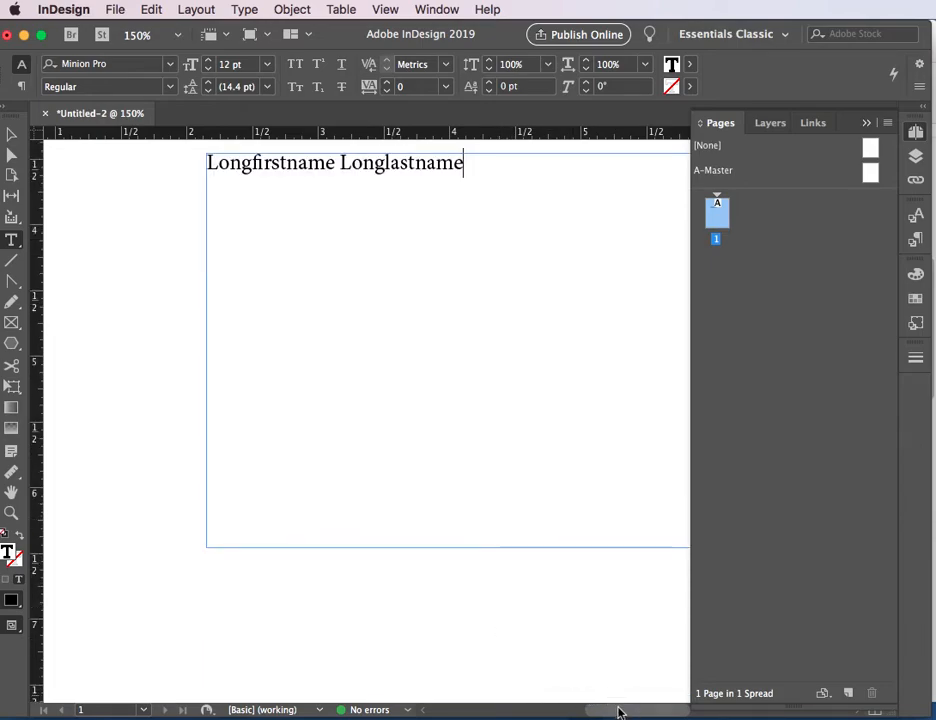
{"action": "scroll", "coordinate": [627, 706], "scroll_direction": "right", "scroll_amount": 4}
{"action": "scroll", "coordinate": [476, 570], "scroll_direction": "up", "scroll_amount": 1}
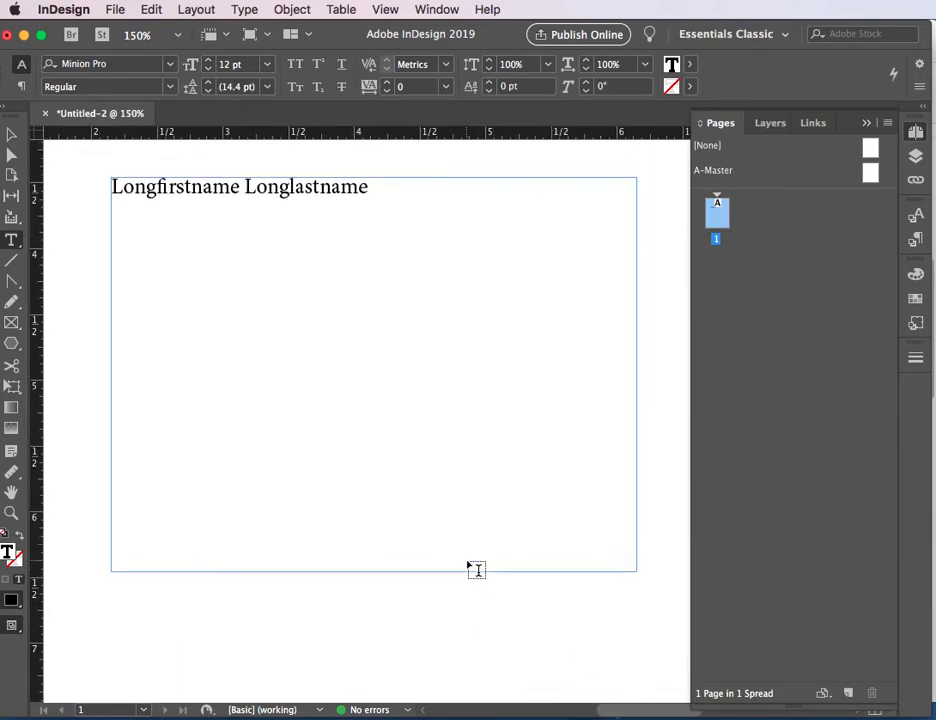
{"action": "left_click", "coordinate": [384, 186]}
{"action": "key", "text": "Return"}
{"action": "type", "text": "City"}
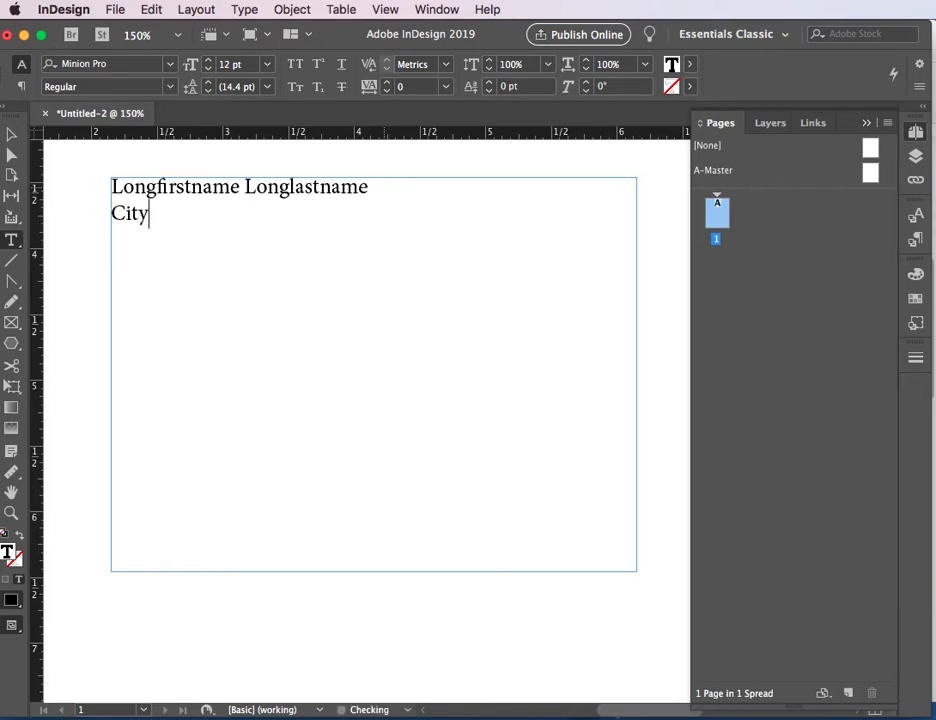
{"action": "type", "text": ", state"}
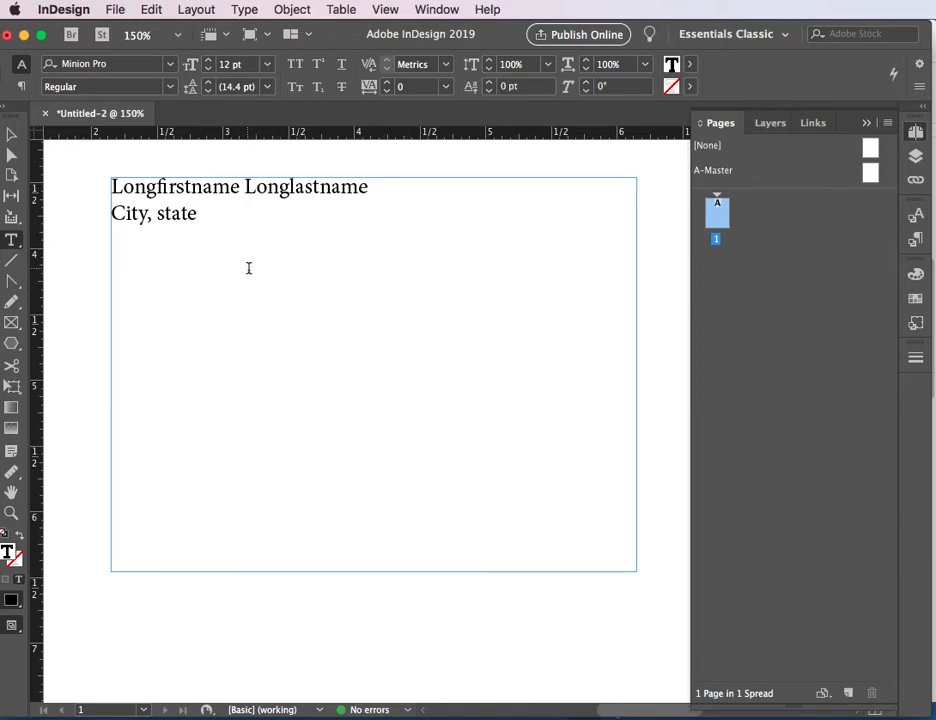
Step: Set the font of the "Longfirstname Longlastname" line to Lucida Fax
{"action": "key", "text": "super+minus"}
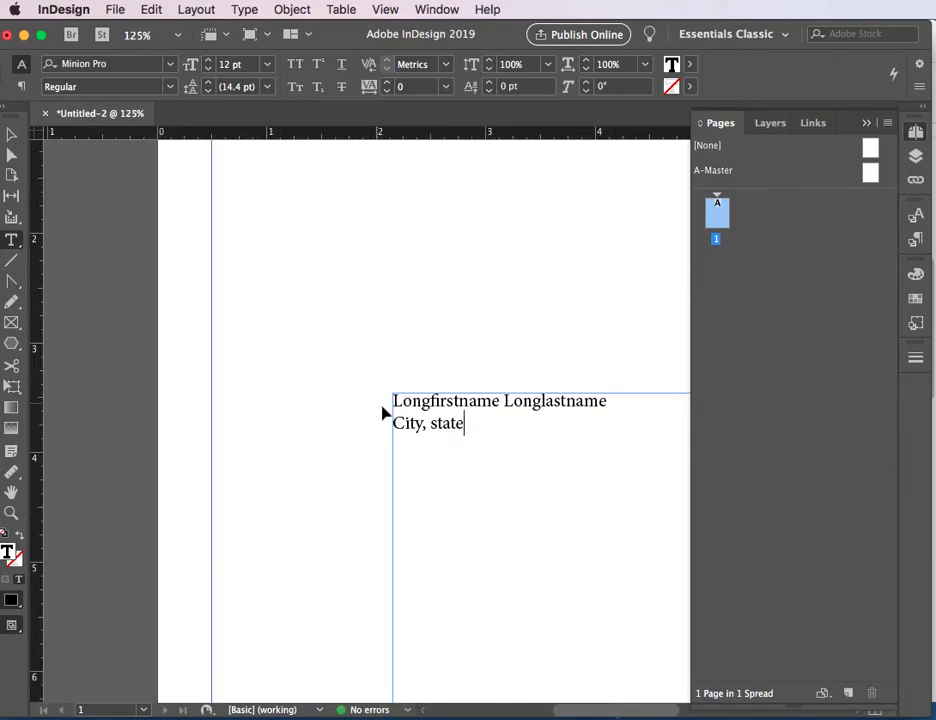
{"action": "left_click", "coordinate": [11, 134]}
{"action": "left_click_drag", "start_coordinate": [523, 493], "coordinate": [313, 403]}
{"action": "double_click", "coordinate": [299, 342]}
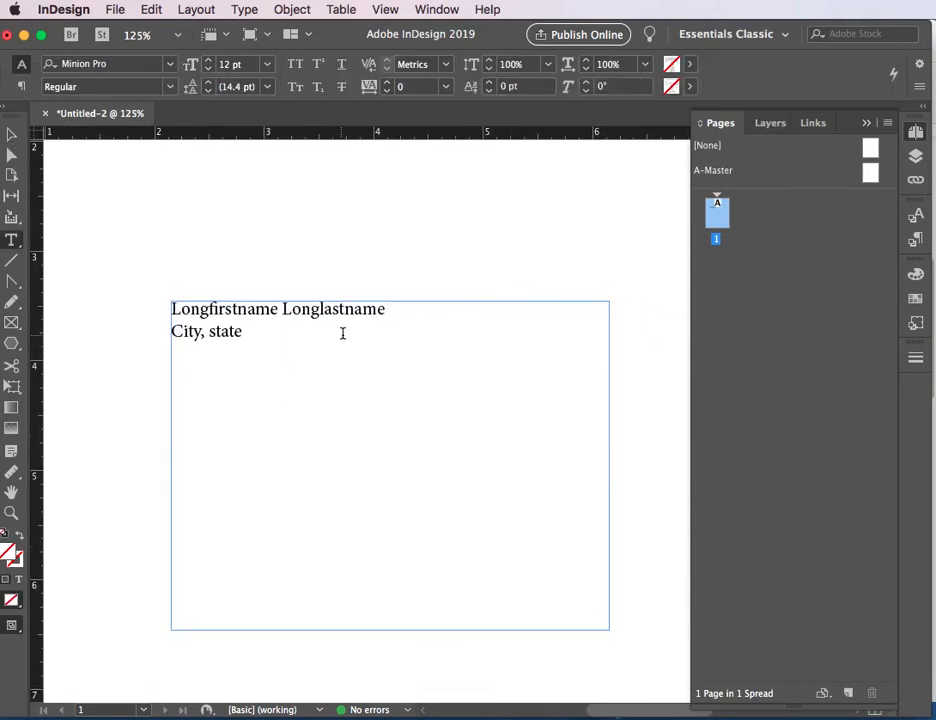
{"action": "left_click", "coordinate": [396, 318]}
{"action": "left_click_drag", "start_coordinate": [396, 318], "coordinate": [175, 296]}
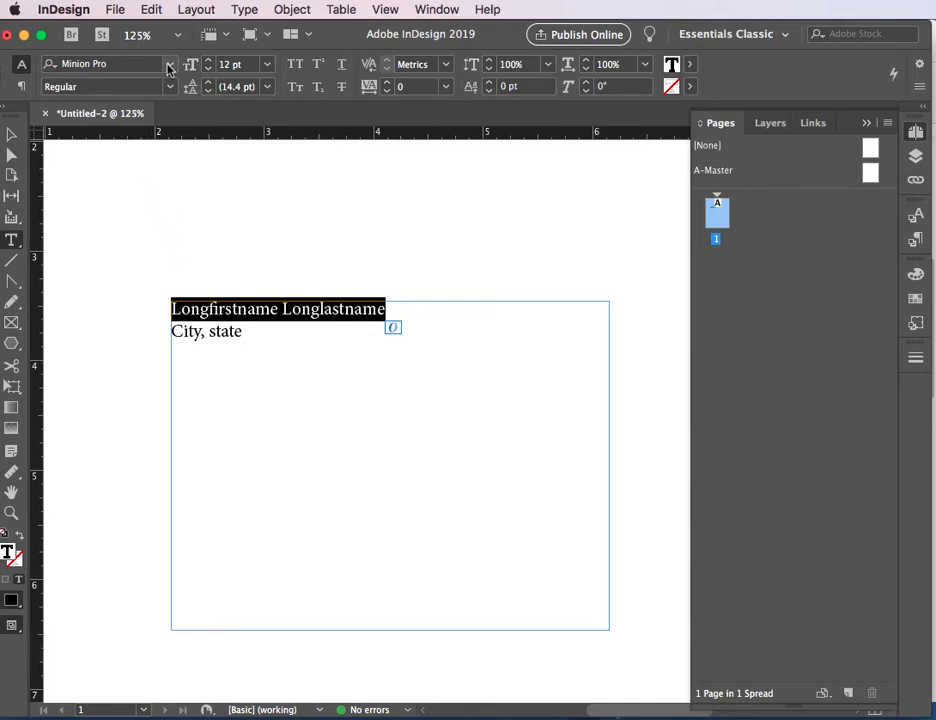
{"action": "left_click", "coordinate": [169, 67]}
{"action": "left_click", "coordinate": [169, 67]}
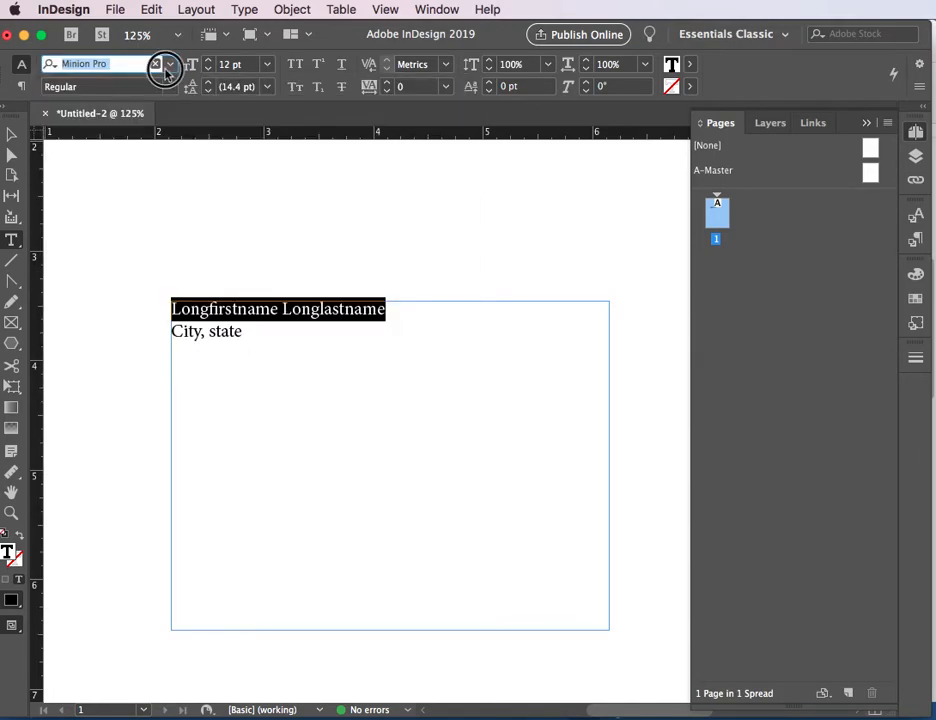
{"action": "left_click", "coordinate": [168, 67]}
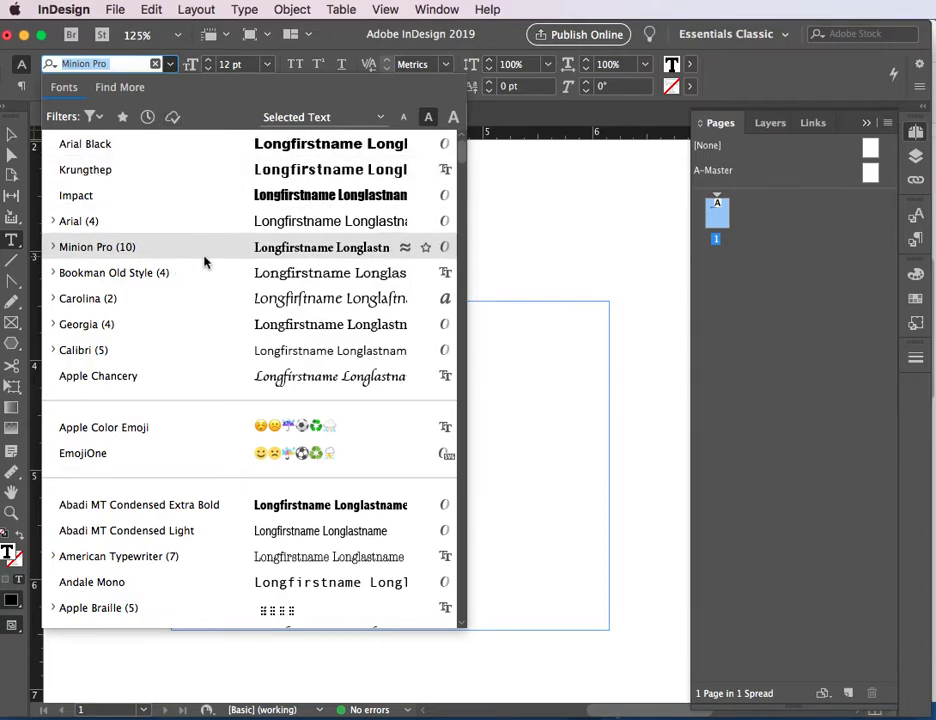
{"action": "scroll", "coordinate": [204, 261], "scroll_direction": "down", "scroll_amount": 8}
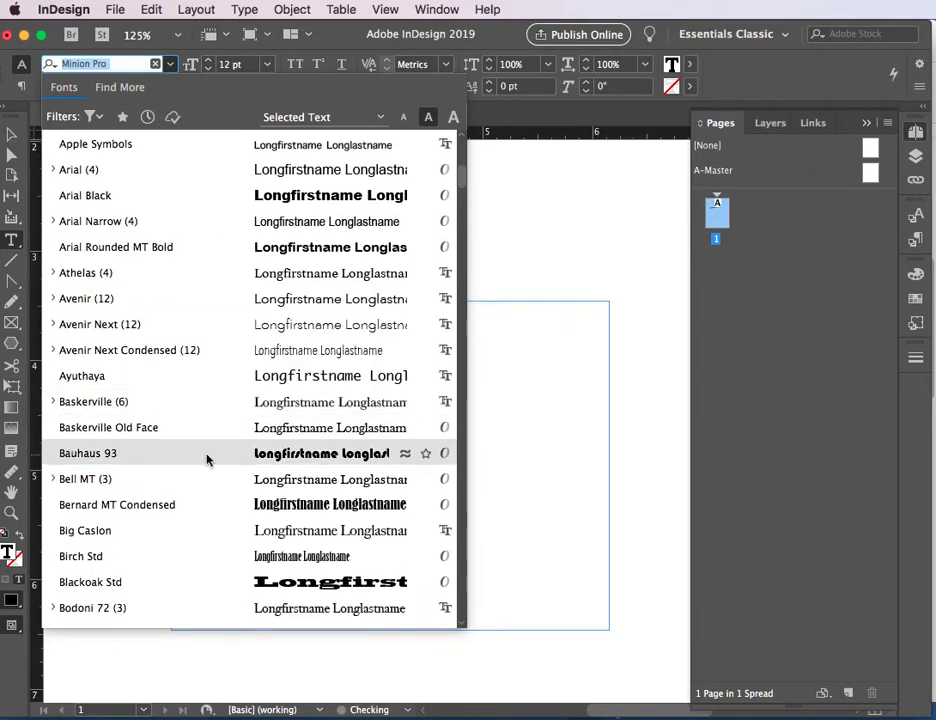
{"action": "scroll", "coordinate": [207, 459], "scroll_direction": "down", "scroll_amount": 10}
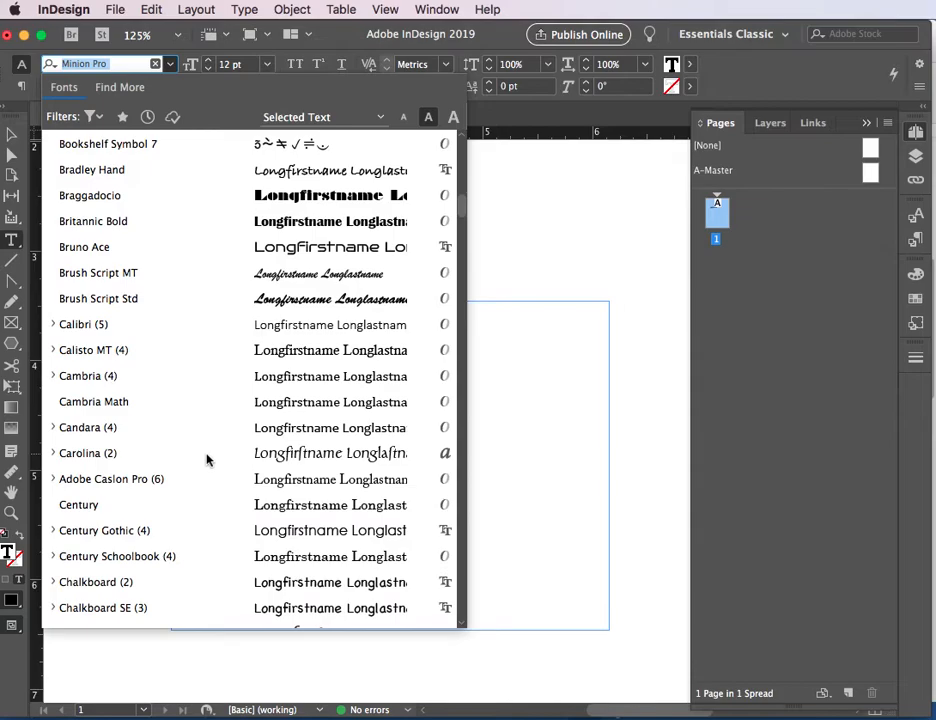
{"action": "scroll", "coordinate": [207, 459], "scroll_direction": "down", "scroll_amount": 15}
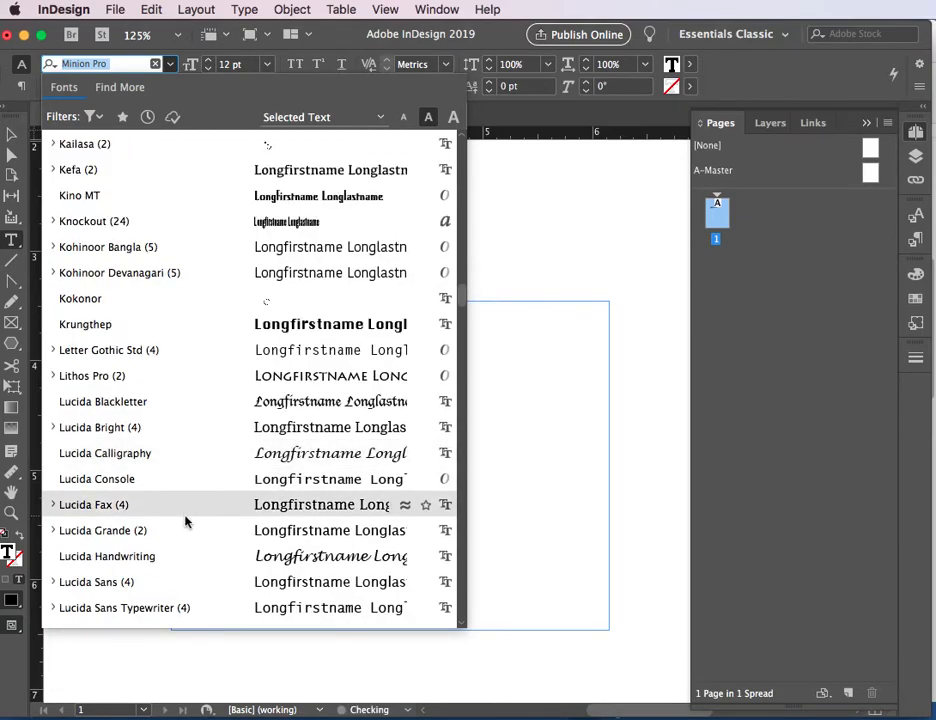
{"action": "left_click", "coordinate": [194, 510]}
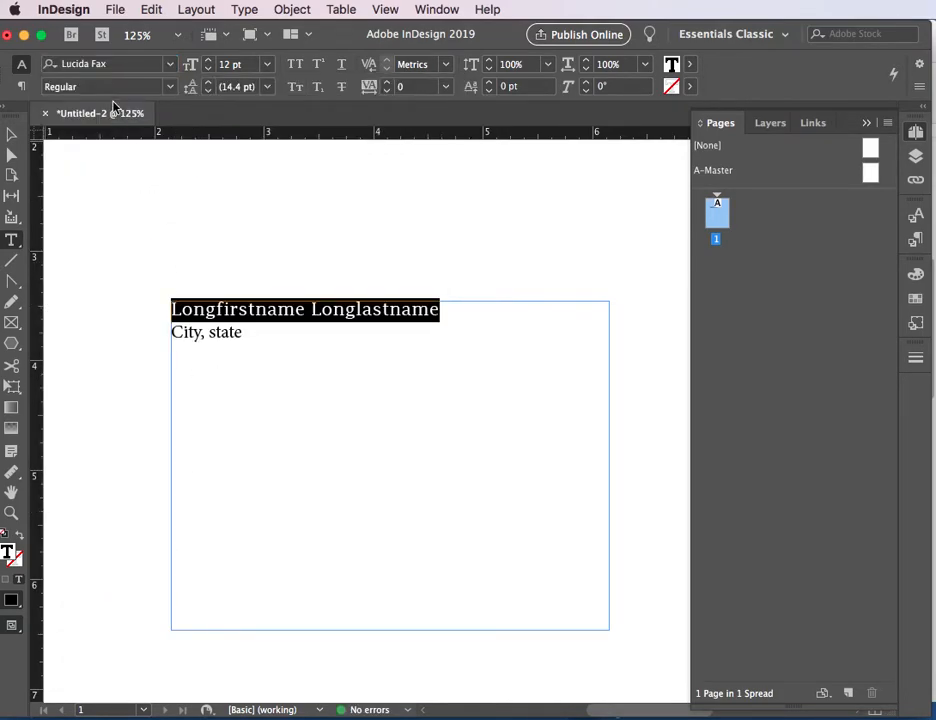
Step: Set the font of the "Longfirstname Longlastname" line to Myriad Pro Regular
{"action": "left_click_drag", "start_coordinate": [133, 65], "coordinate": [9, 50]}
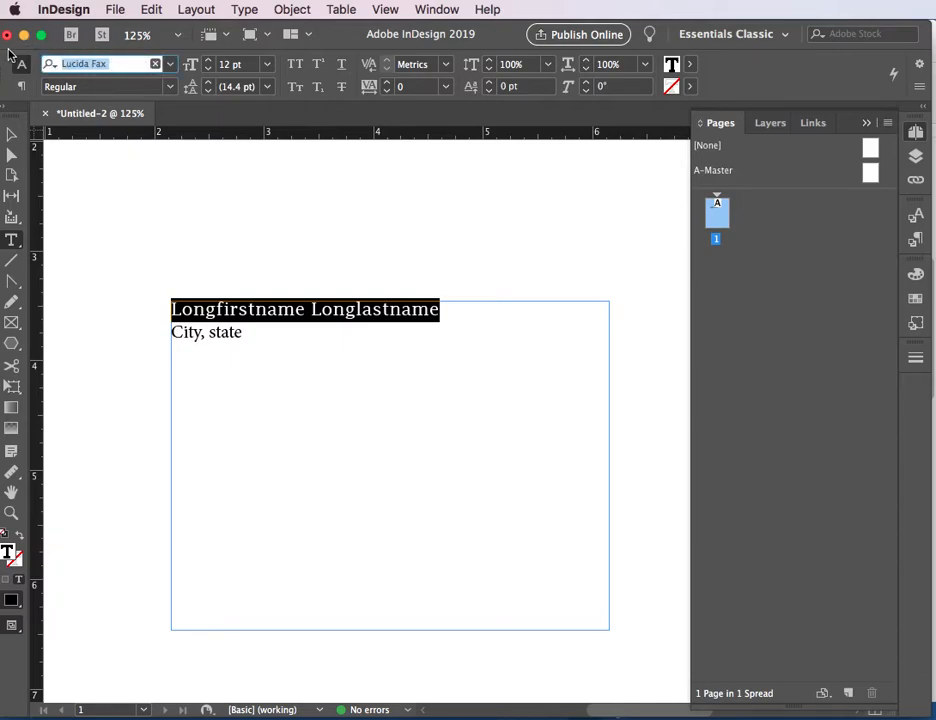
{"action": "type", "text": "myria"}
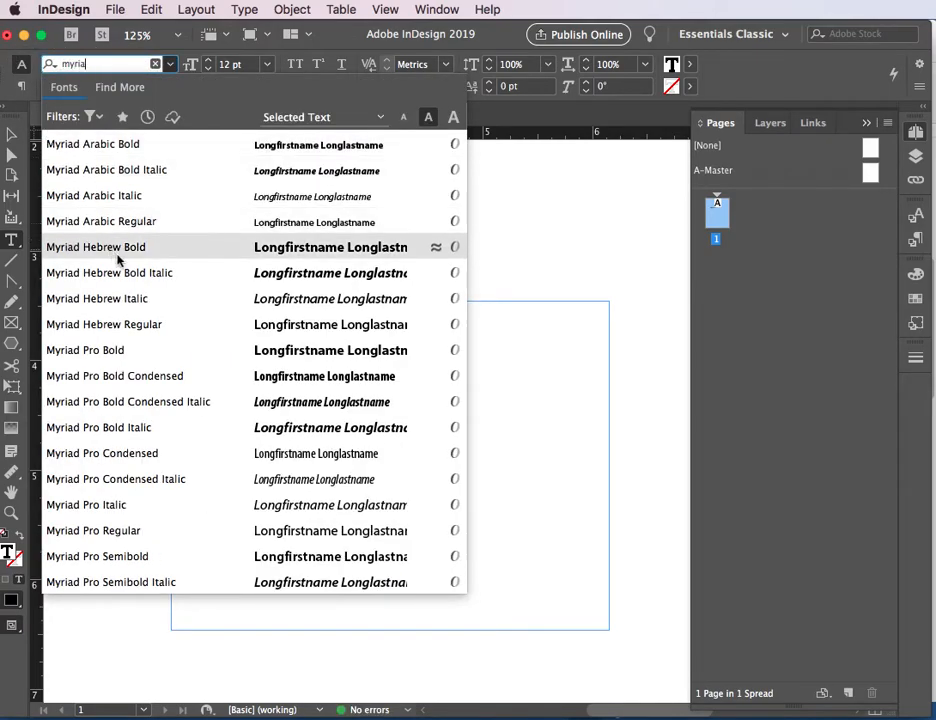
{"action": "left_click", "coordinate": [213, 533]}
Step: Set the font of the "City, state" line to Myriad Pro
{"action": "left_click_drag", "start_coordinate": [257, 331], "coordinate": [172, 333]}
{"action": "left_click", "coordinate": [170, 64]}
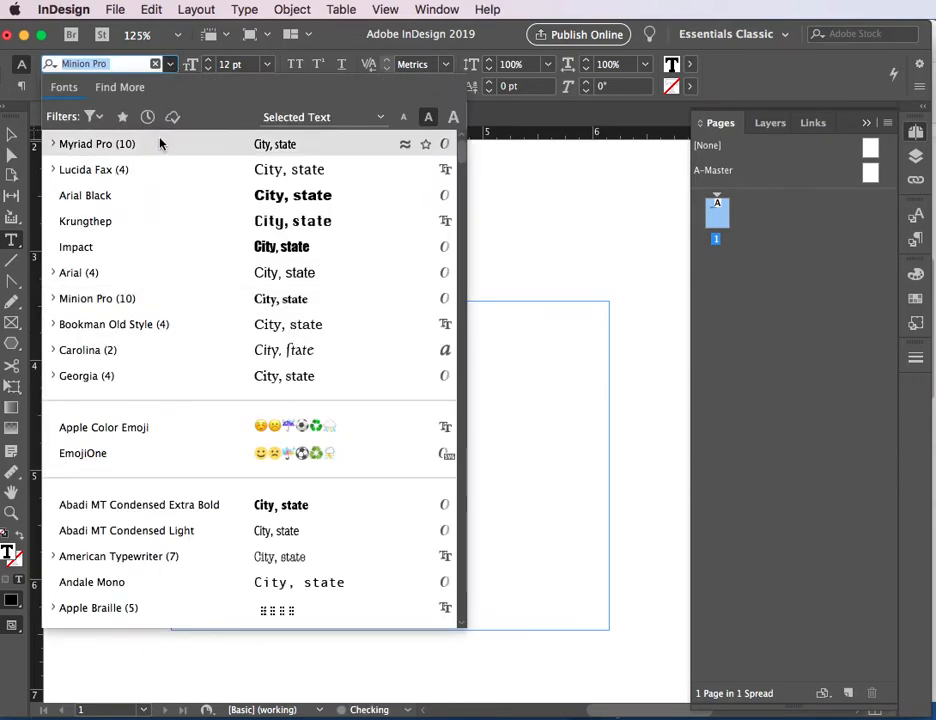
{"action": "left_click", "coordinate": [161, 143]}
{"action": "left_click", "coordinate": [258, 352]}
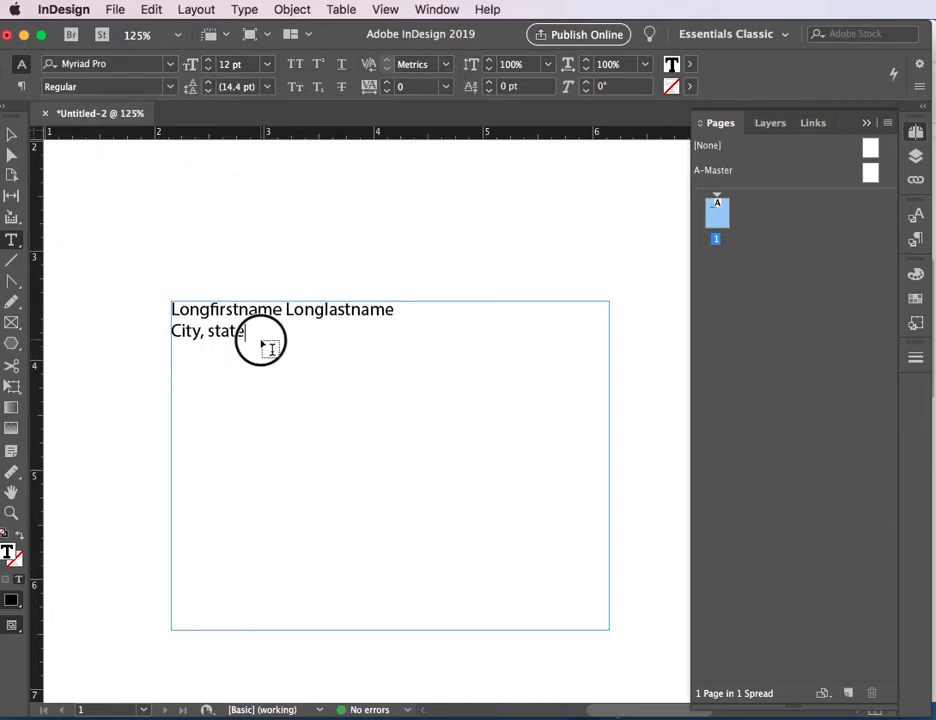
Step: Increase the name placeholder's font size to 21 pt and set its style to Semibold
{"action": "left_click_drag", "start_coordinate": [394, 316], "coordinate": [152, 130]}
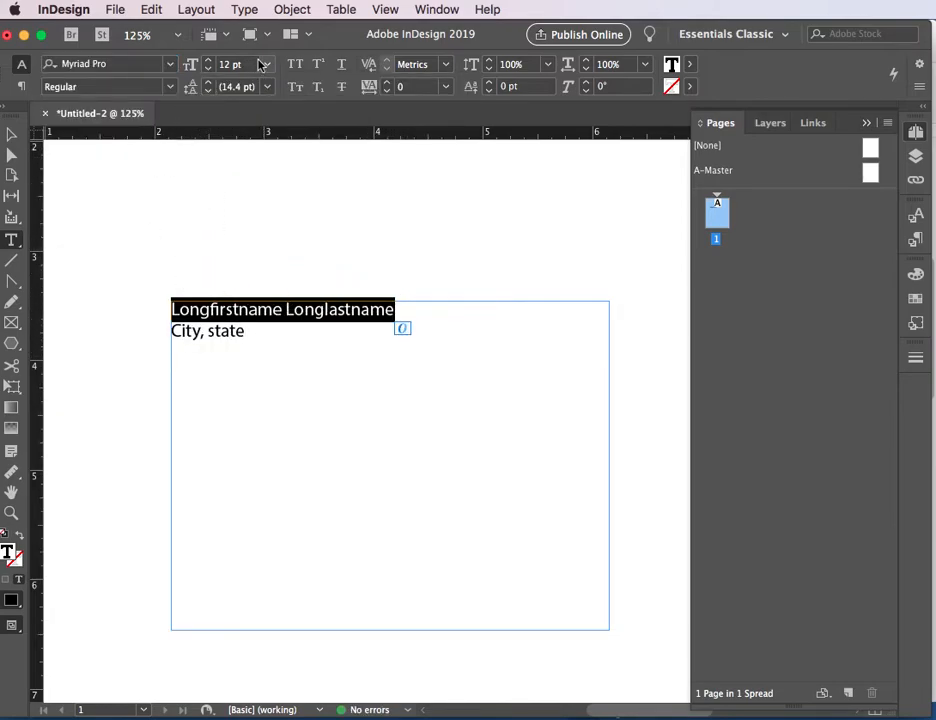
{"action": "left_click", "coordinate": [208, 60]}
{"action": "left_click", "coordinate": [208, 60]}
{"action": "left_click", "coordinate": [208, 60]}
{"action": "left_click", "coordinate": [208, 60]}
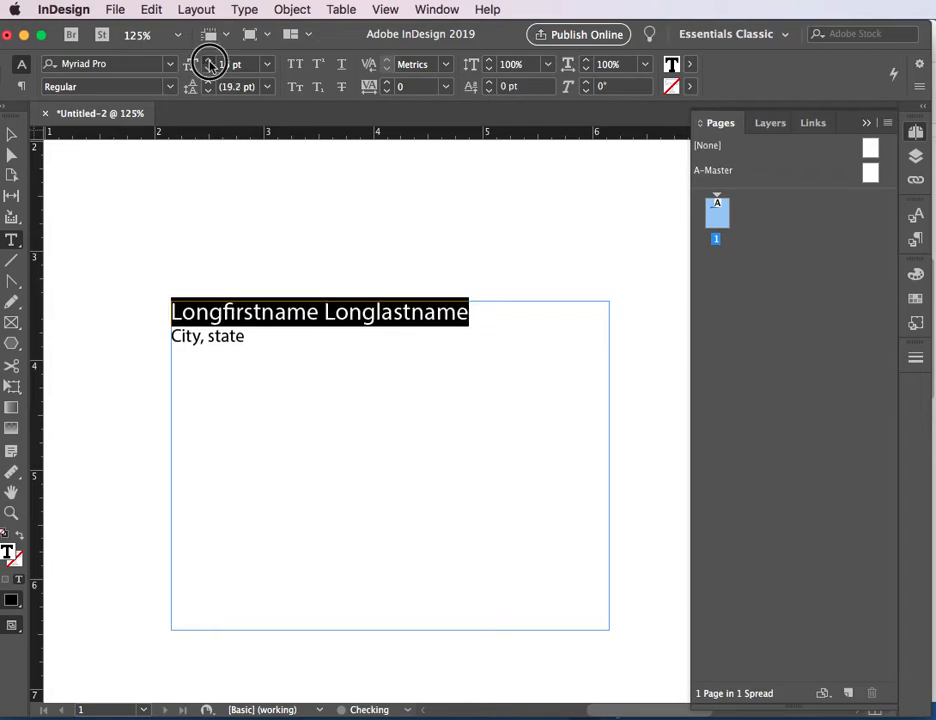
{"action": "left_click", "coordinate": [208, 60]}
{"action": "left_click", "coordinate": [208, 60]}
{"action": "left_click", "coordinate": [208, 60]}
{"action": "left_click", "coordinate": [208, 60]}
{"action": "left_click", "coordinate": [208, 60]}
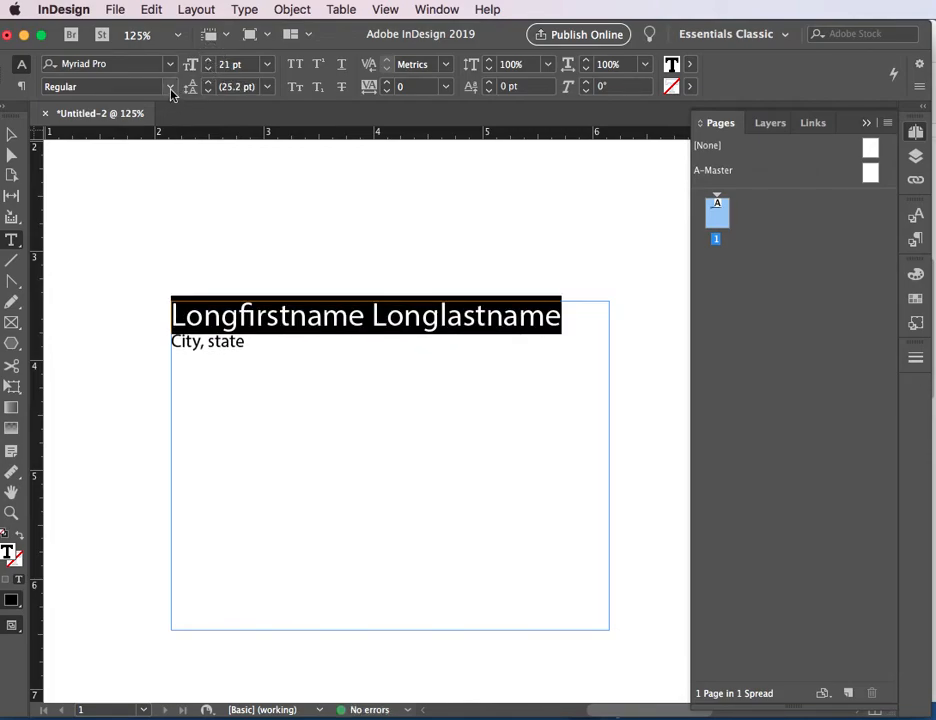
{"action": "left_click", "coordinate": [171, 88]}
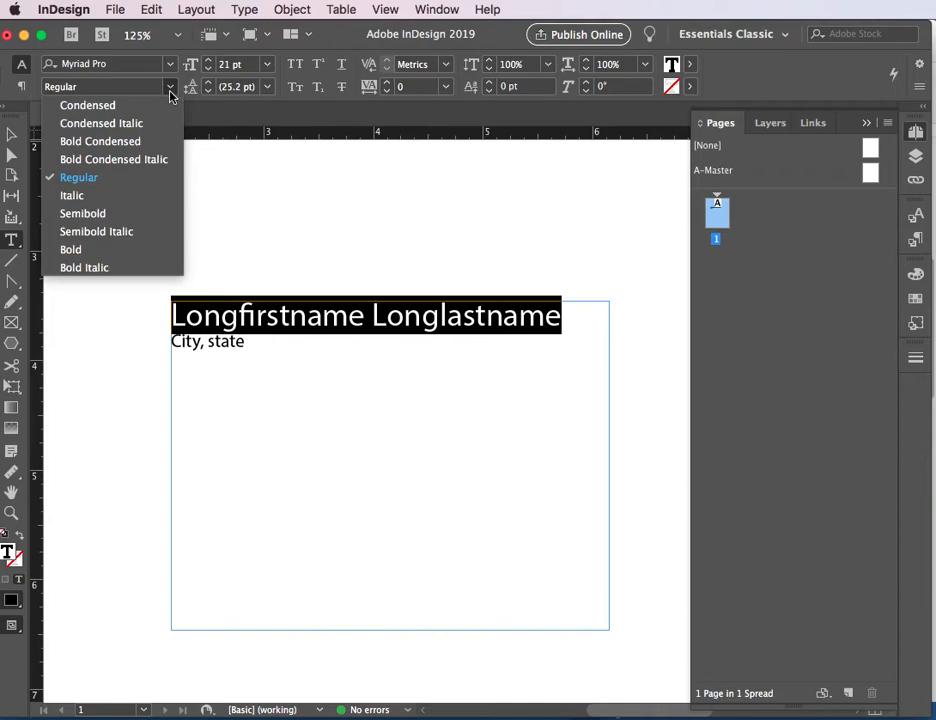
{"action": "left_click", "coordinate": [123, 217]}
Step: Increase the font size of the "City, state" line to 18 pt
{"action": "left_click_drag", "start_coordinate": [250, 342], "coordinate": [162, 342]}
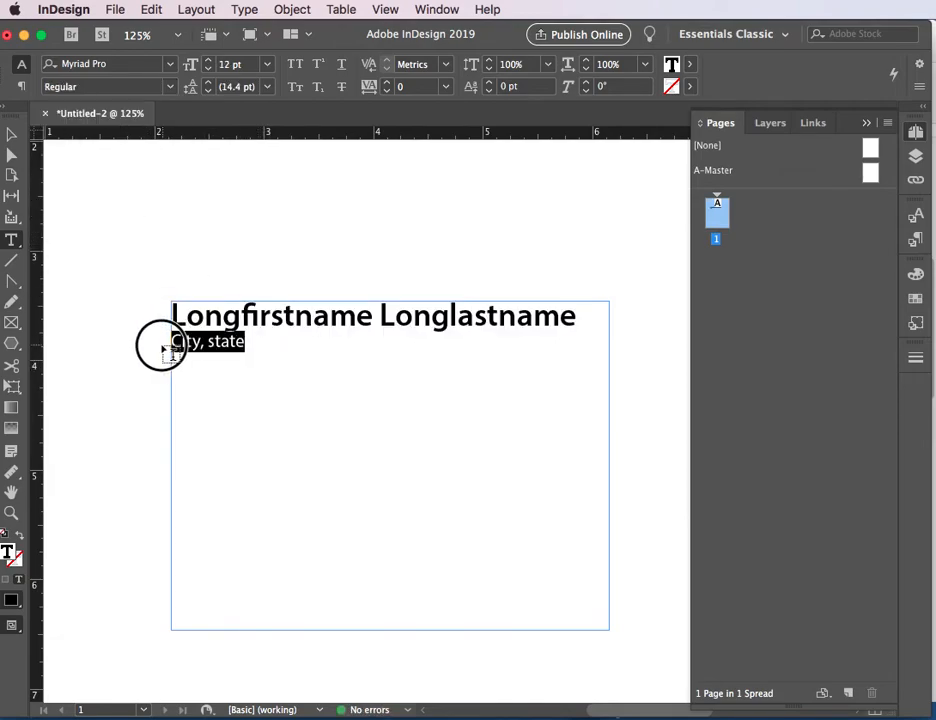
{"action": "left_click", "coordinate": [208, 60]}
{"action": "left_click", "coordinate": [208, 60]}
{"action": "left_click", "coordinate": [208, 60]}
{"action": "left_click", "coordinate": [208, 60]}
{"action": "left_click", "coordinate": [208, 60]}
{"action": "left_click", "coordinate": [208, 60]}
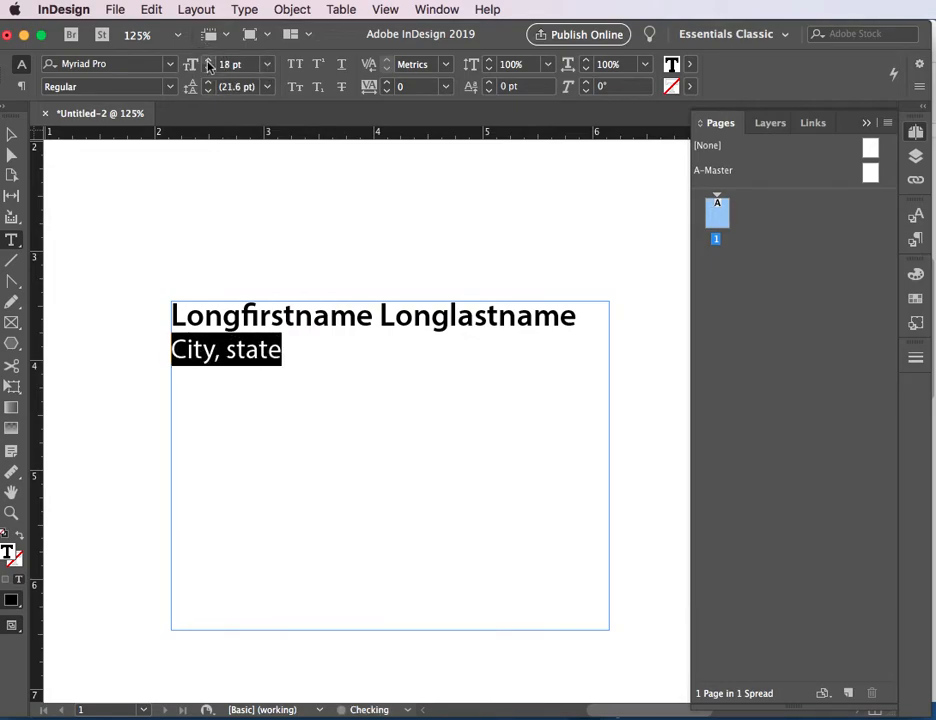
Step: Center both placeholder lines horizontally in the text frame
{"action": "key", "text": "super+a"}
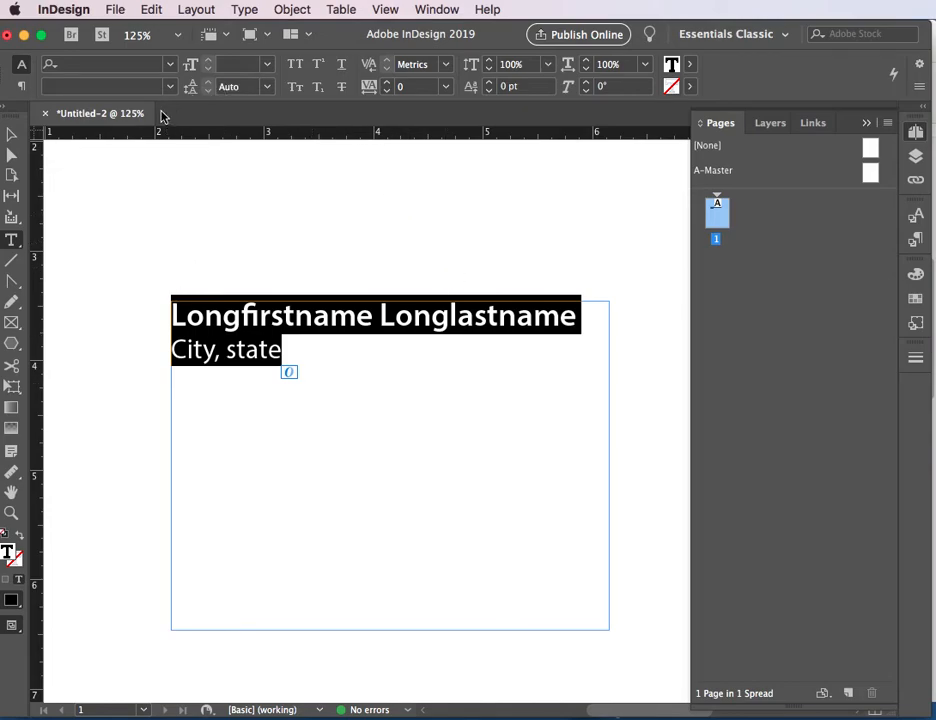
{"action": "left_click", "coordinate": [21, 86]}
{"action": "left_click", "coordinate": [74, 63]}
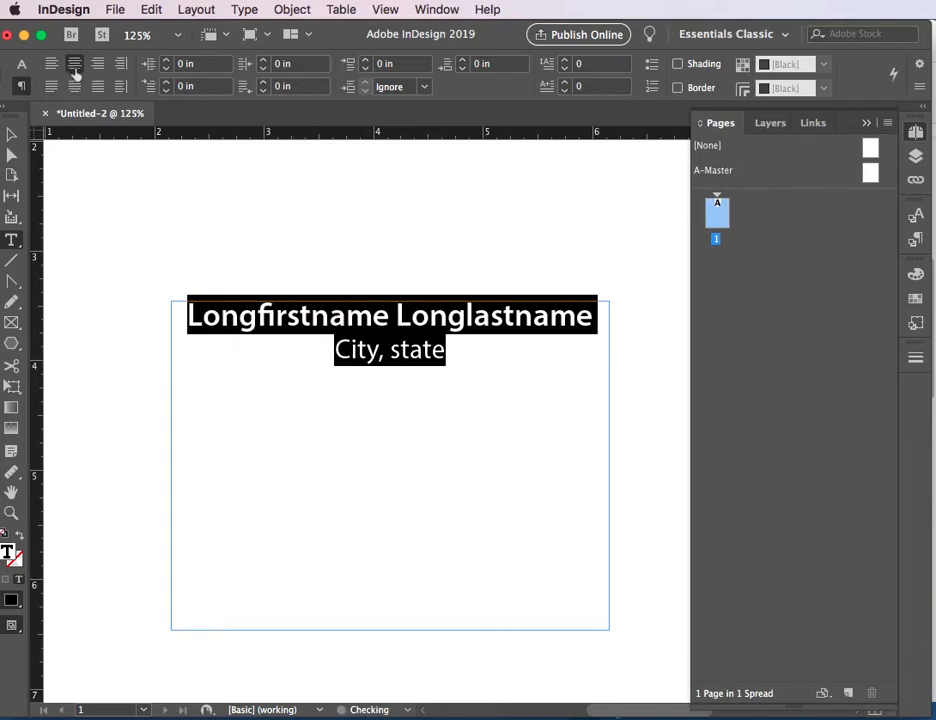
{"action": "left_click", "coordinate": [375, 469]}
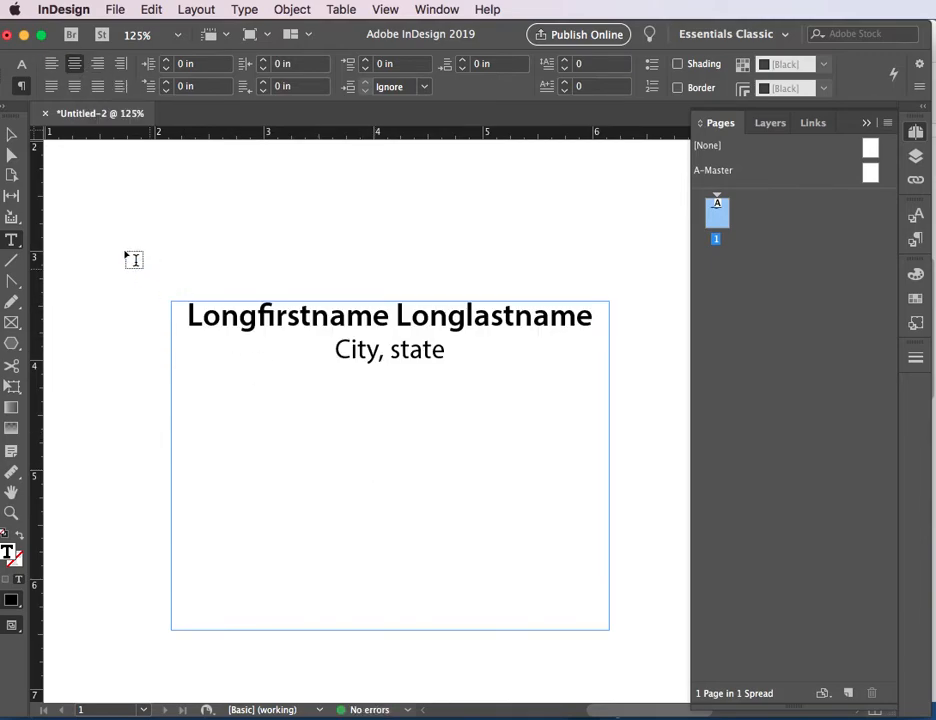
Step: In the frame's Text Frame Options, set the vertical justification alignment to Center
{"action": "key", "text": "Escape"}
{"action": "left_click", "coordinate": [307, 309]}
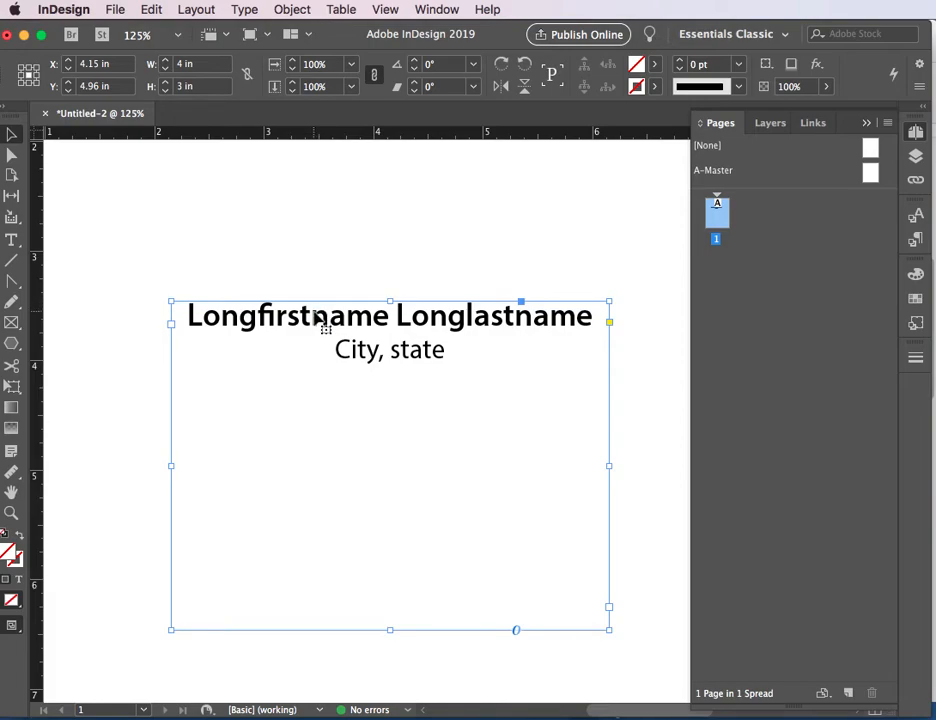
{"action": "right_click", "coordinate": [314, 316]}
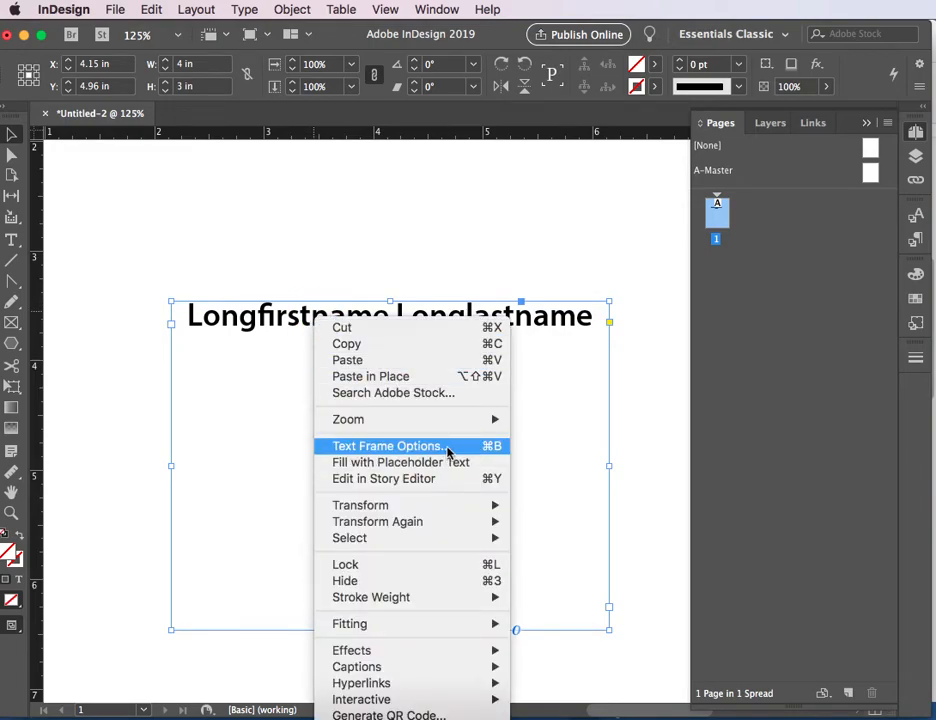
{"action": "left_click", "coordinate": [240, 394]}
{"action": "left_click", "coordinate": [271, 318]}
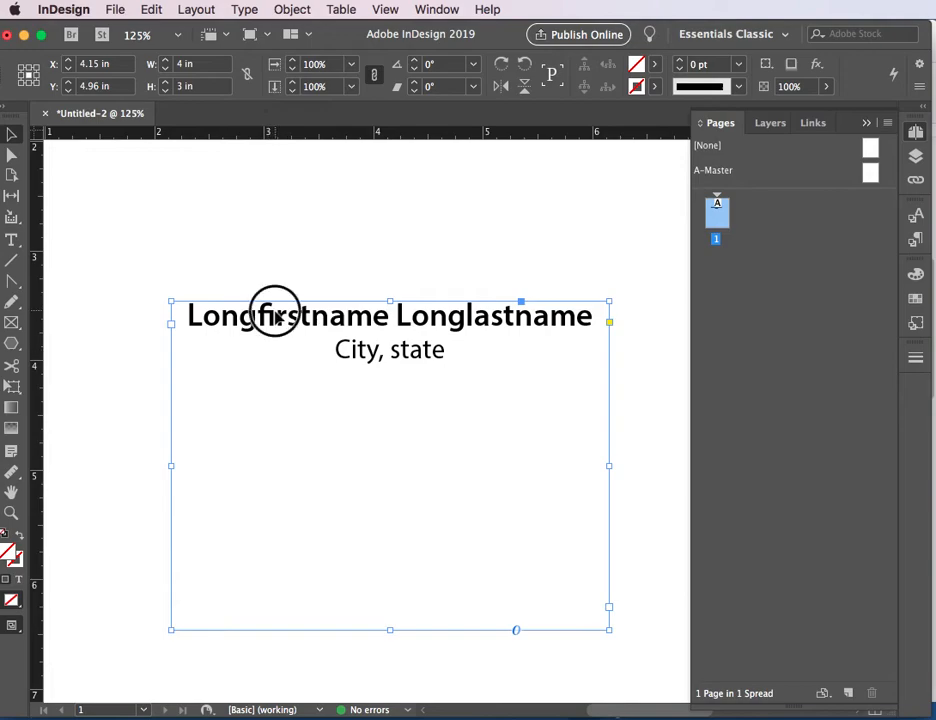
{"action": "left_click", "coordinate": [245, 10]}
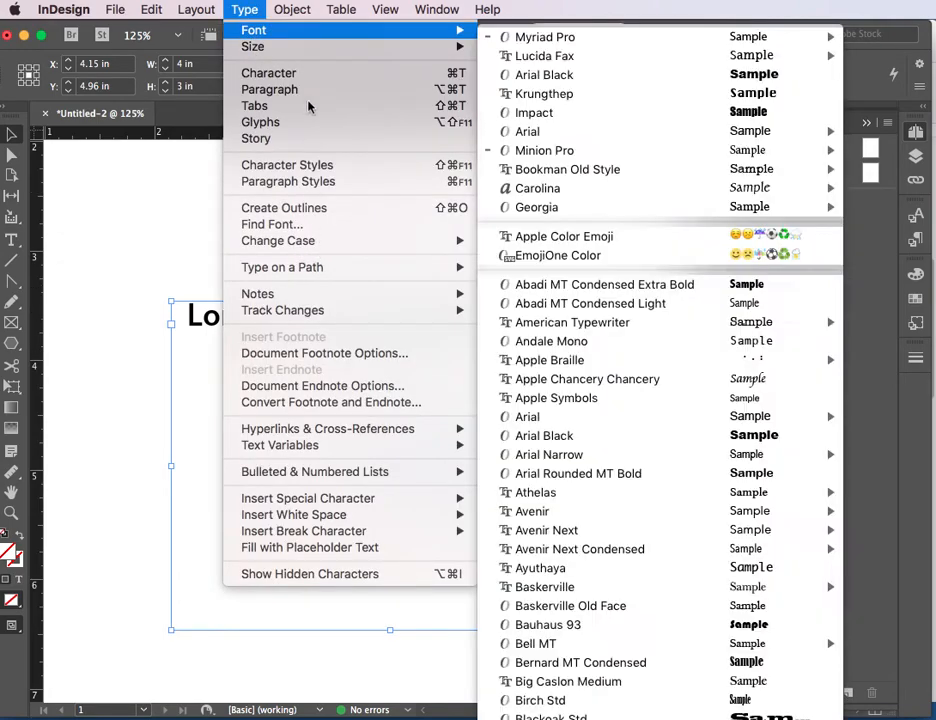
{"action": "mouse_move", "coordinate": [295, 6]}
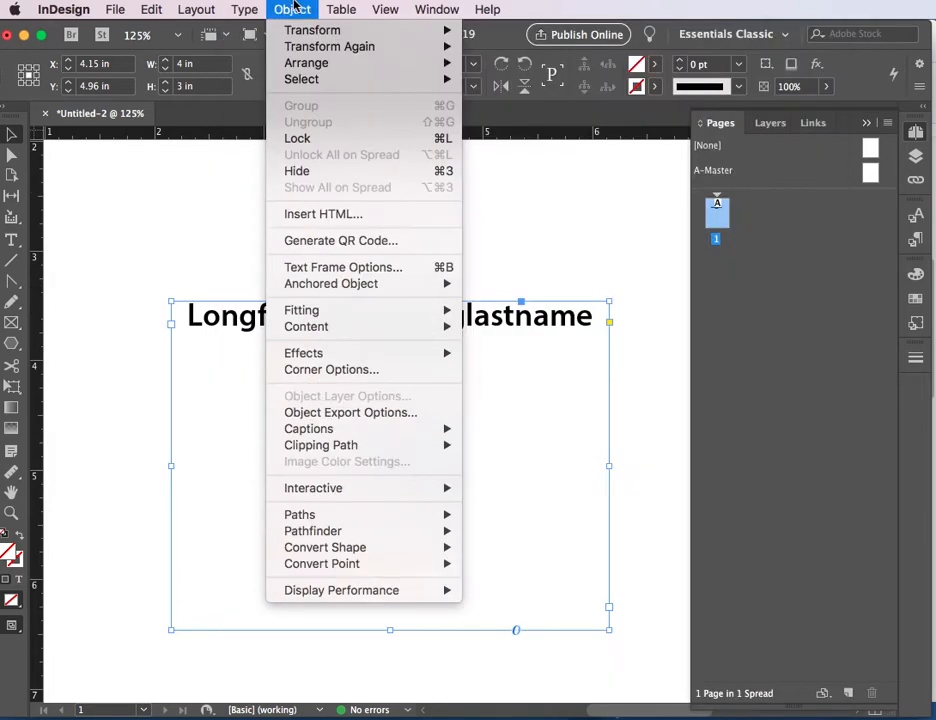
{"action": "left_click", "coordinate": [362, 268]}
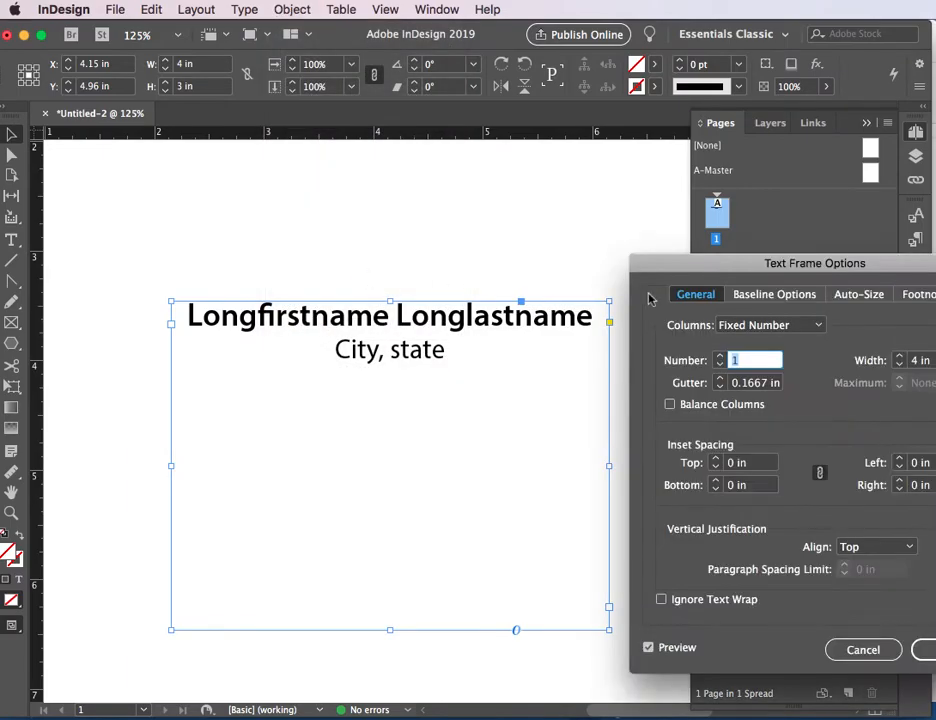
{"action": "left_click_drag", "start_coordinate": [716, 270], "coordinate": [619, 157]}
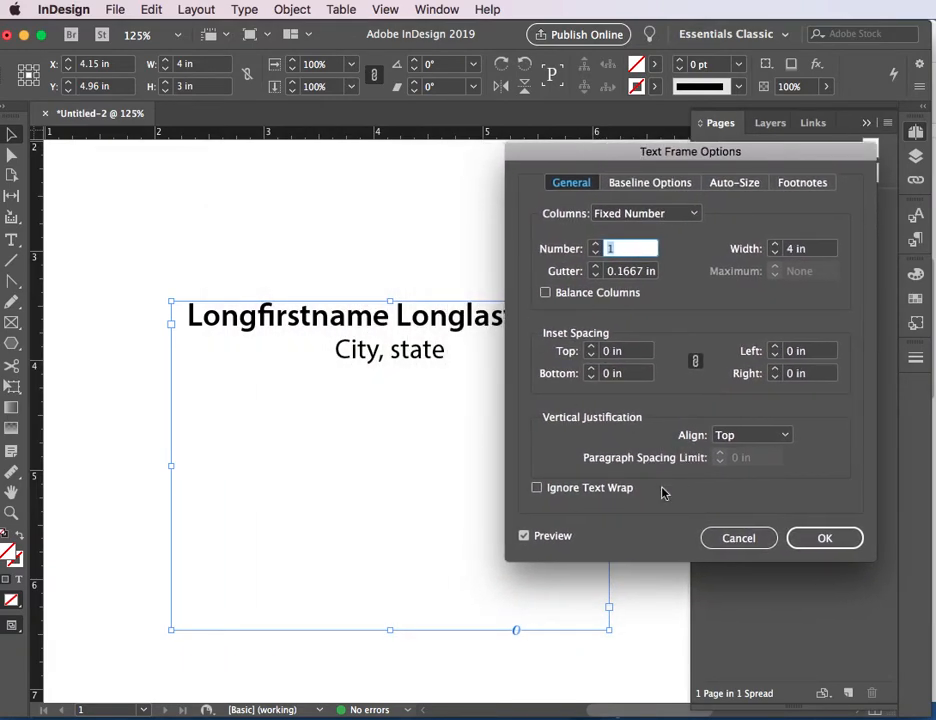
{"action": "left_click", "coordinate": [553, 536]}
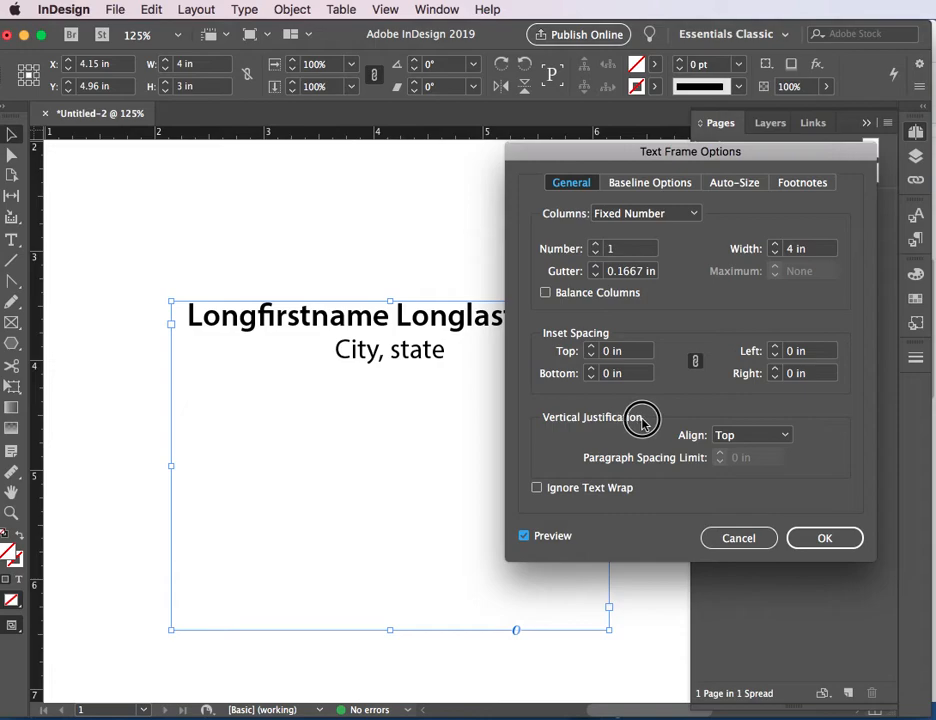
{"action": "left_click", "coordinate": [735, 437]}
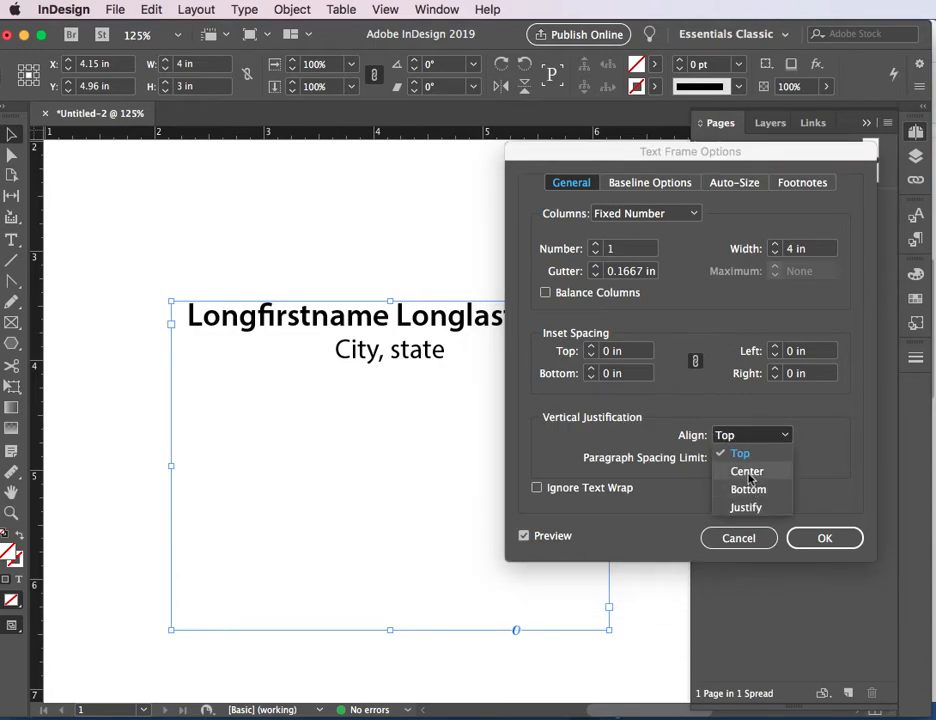
{"action": "left_click", "coordinate": [746, 474]}
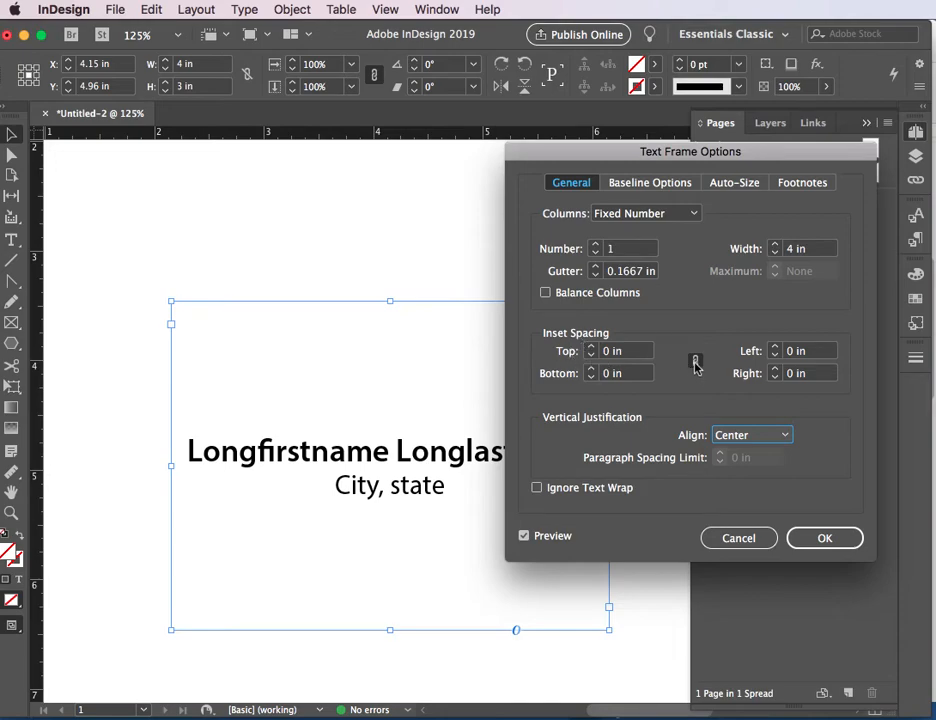
Step: Unlink the frame's inset spacing values, set the left and right insets to 0.125 in, and apply the options
{"action": "left_click", "coordinate": [695, 362]}
{"action": "left_click", "coordinate": [777, 347]}
{"action": "left_click", "coordinate": [777, 347]}
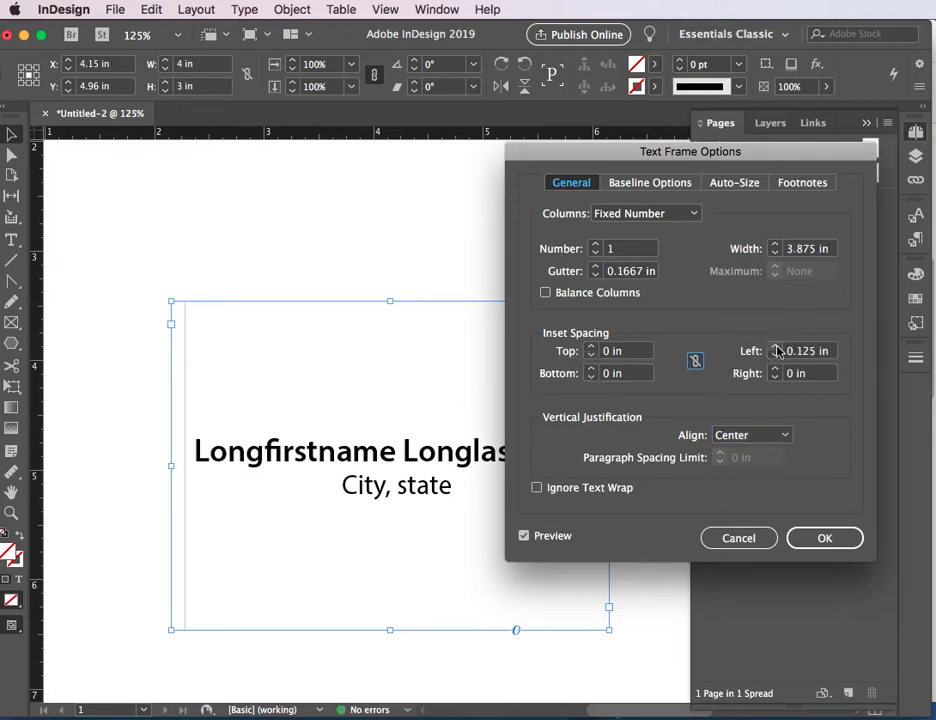
{"action": "left_click", "coordinate": [776, 369]}
{"action": "left_click", "coordinate": [776, 369]}
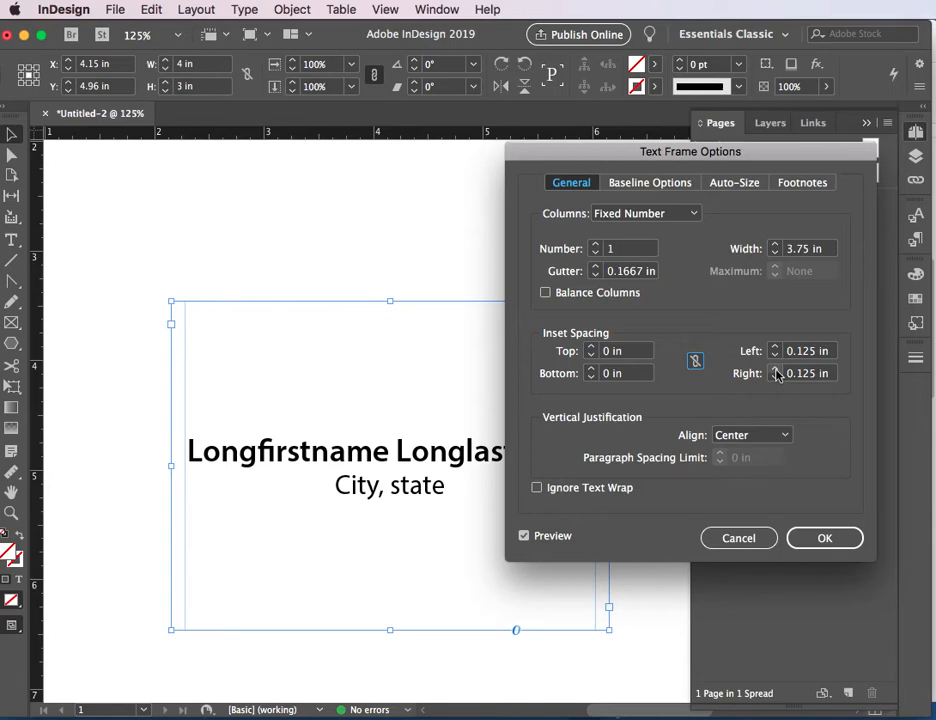
{"action": "left_click", "coordinate": [815, 538]}
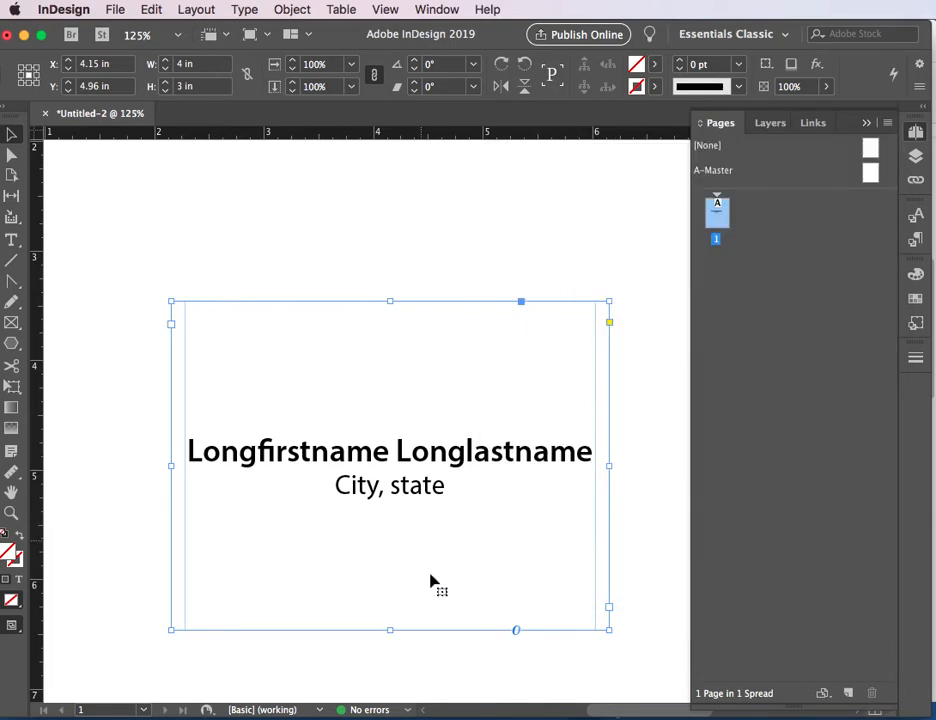
Step: Replace the "City, state" placeholder text in the frame with "Bellingham, WA"
{"action": "double_click", "coordinate": [451, 520]}
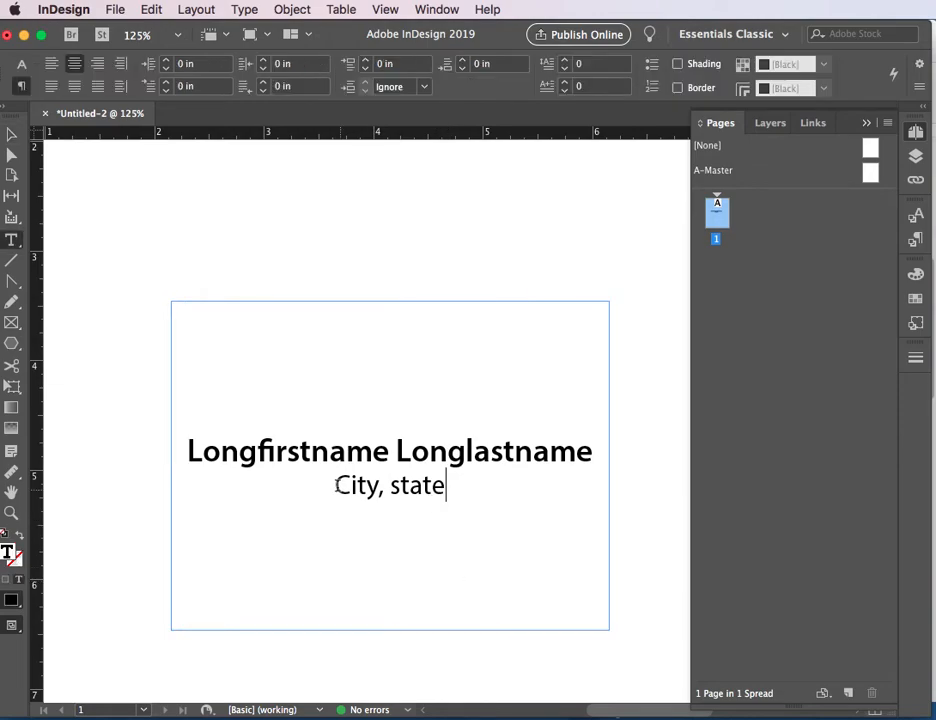
{"action": "double_click", "coordinate": [338, 486]}
{"action": "type", "text": "Bellingham"}
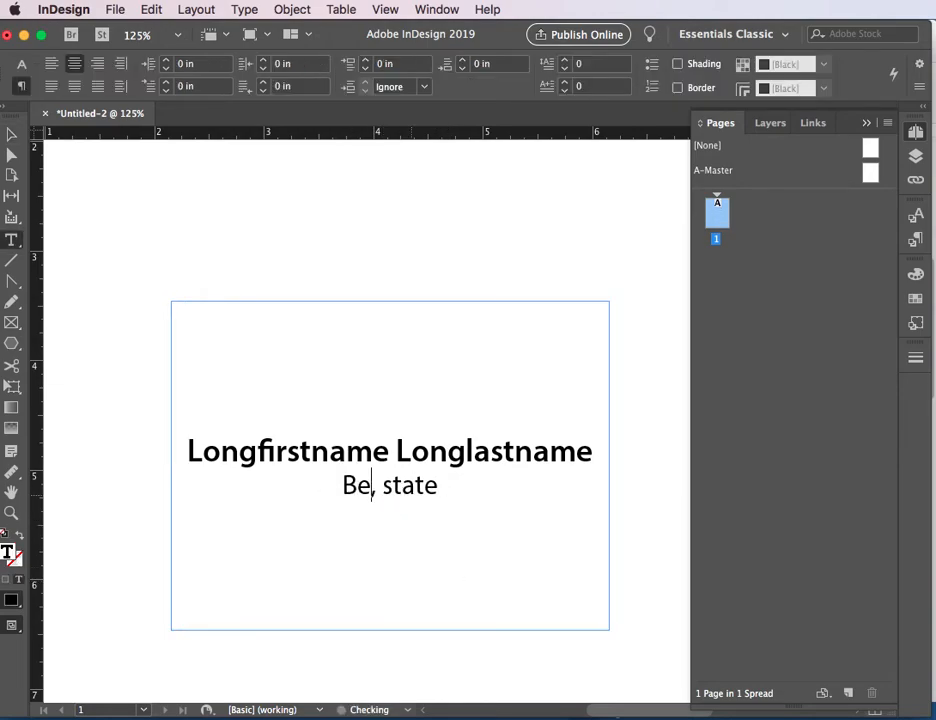
{"action": "key", "text": "Right"}
{"action": "key", "text": "Right"}
{"action": "key", "text": "Delete"}
{"action": "key", "text": "Delete"}
{"action": "key", "text": "Delete"}
{"action": "key", "text": "Delete"}
{"action": "key", "text": "Delete"}
{"action": "type", "text": "Q"}
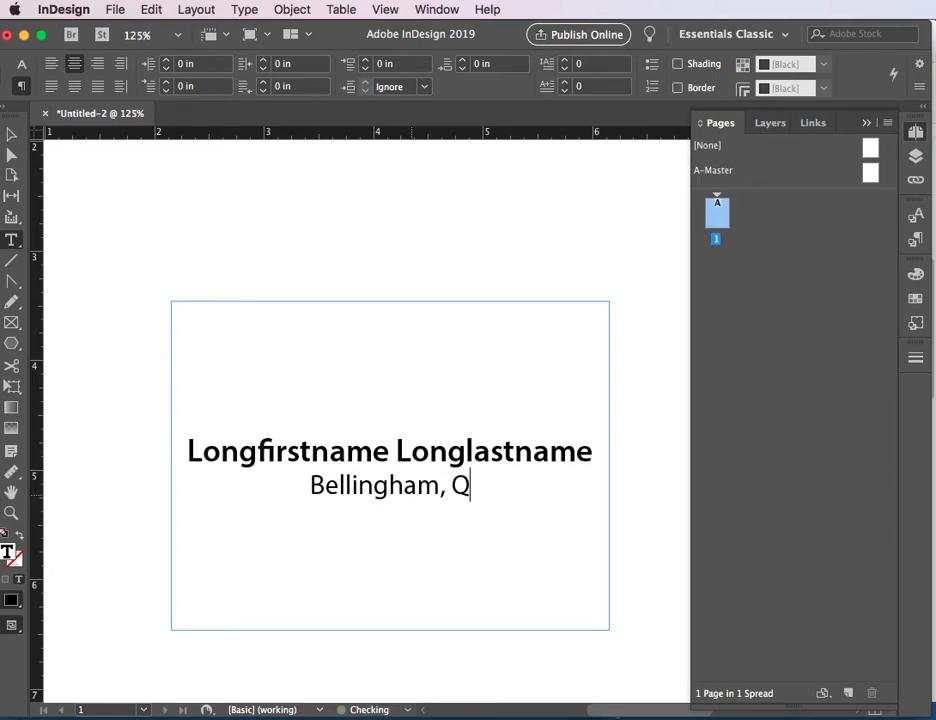
{"action": "key", "text": "BackSpace"}
{"action": "type", "text": "WA"}
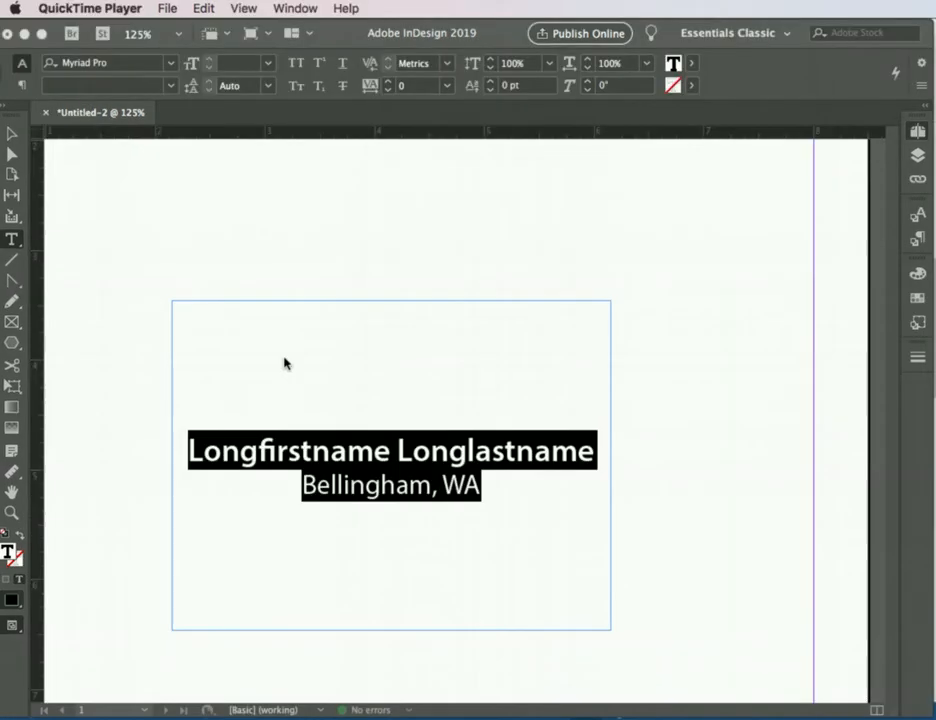
Step: Change the font of both text lines in the frame to Minion Pro Bold
{"action": "left_click", "coordinate": [358, 428]}
{"action": "left_click_drag", "start_coordinate": [508, 491], "coordinate": [156, 446]}
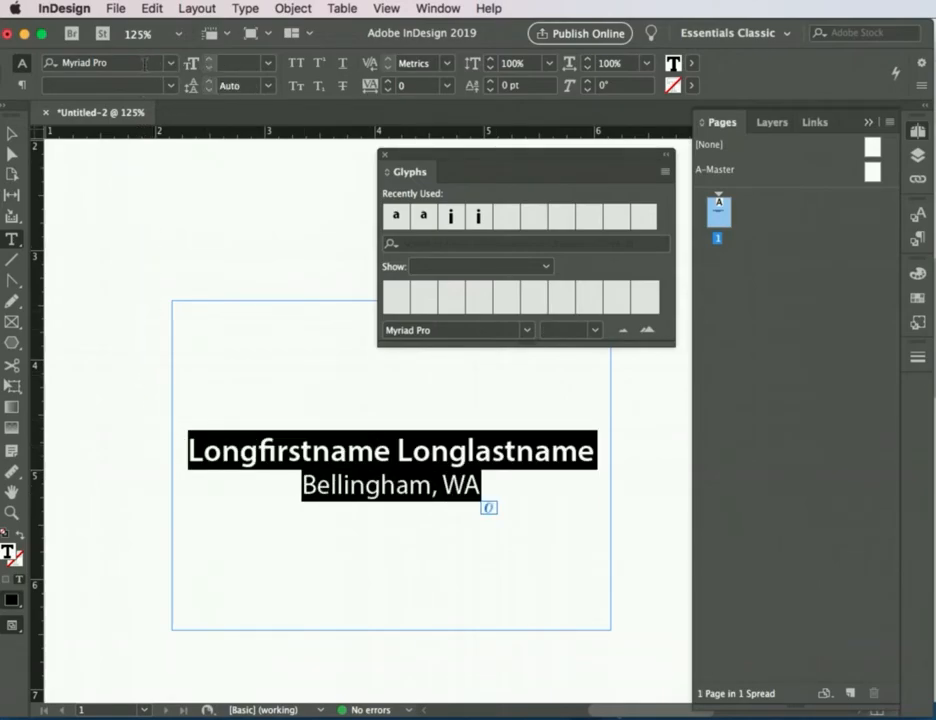
{"action": "left_click", "coordinate": [146, 63]}
{"action": "type", "text": "minio"}
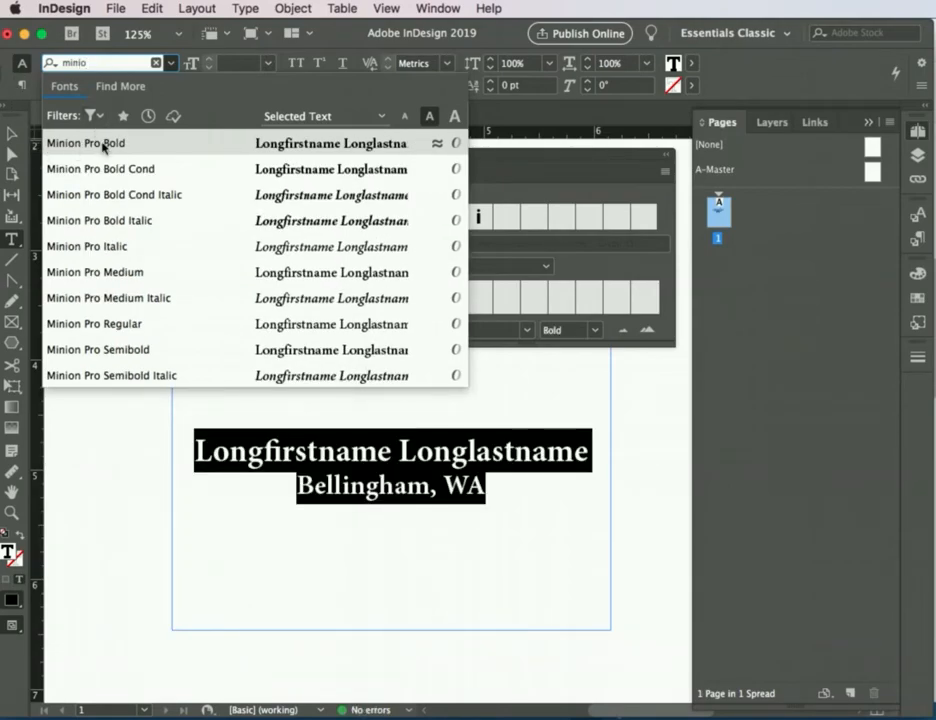
{"action": "left_click", "coordinate": [104, 147]}
Step: Set the font style of the "Bellingham, WA" line to Regular
{"action": "left_click", "coordinate": [492, 497]}
{"action": "left_click_drag", "start_coordinate": [492, 497], "coordinate": [230, 501]}
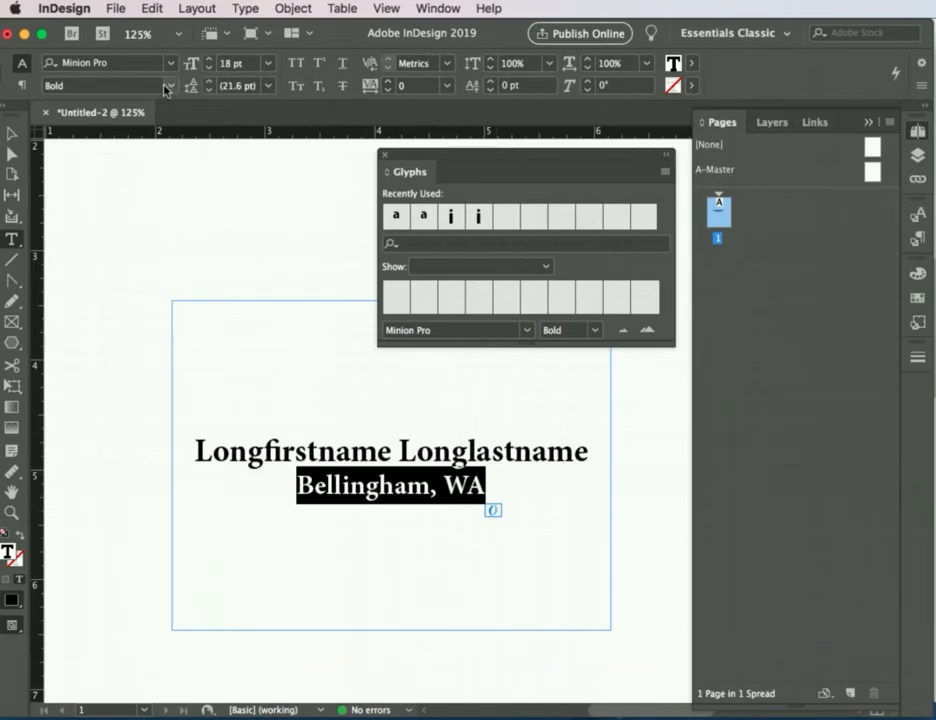
{"action": "left_click", "coordinate": [167, 87]}
{"action": "left_click", "coordinate": [142, 141]}
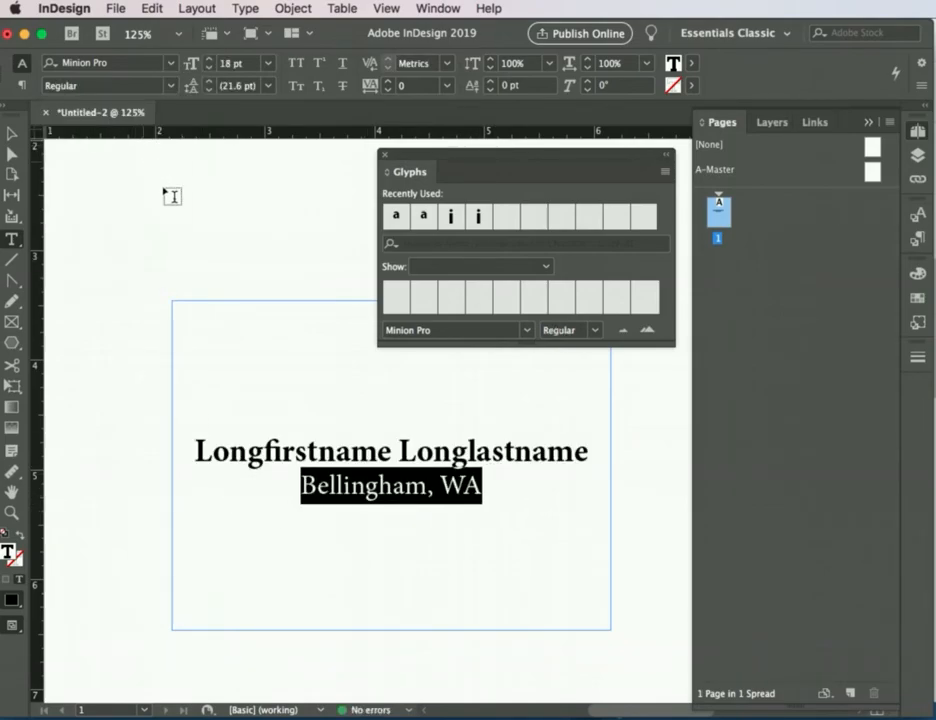
Step: Place the text cursor at the start of "Bellingham, WA" and show only Ornaments in the Glyphs panel, moved clear of the text
{"action": "left_click", "coordinate": [500, 492]}
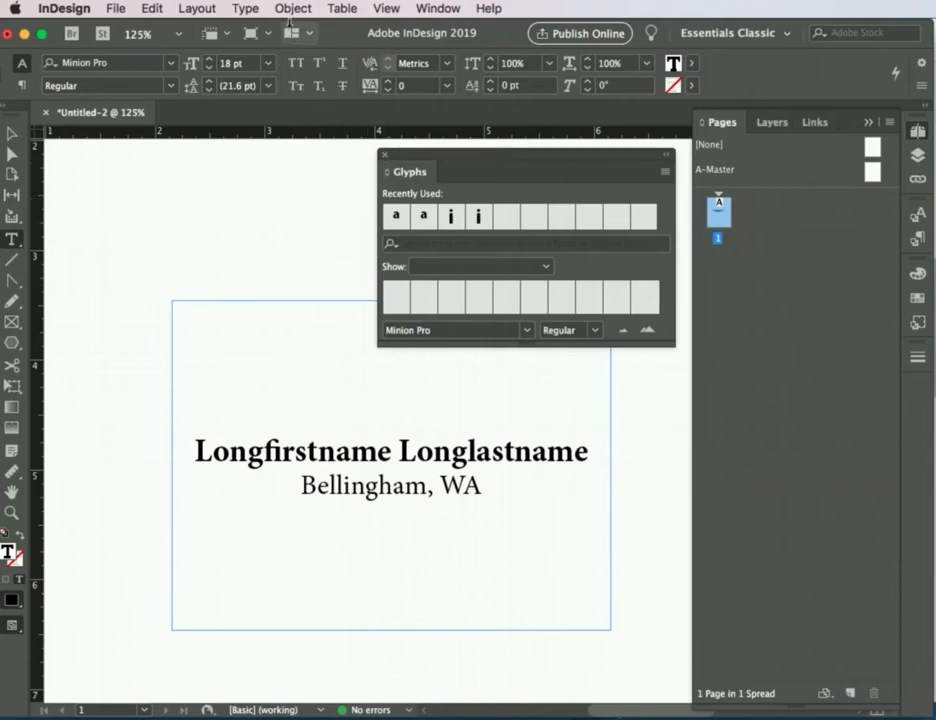
{"action": "left_click", "coordinate": [250, 8]}
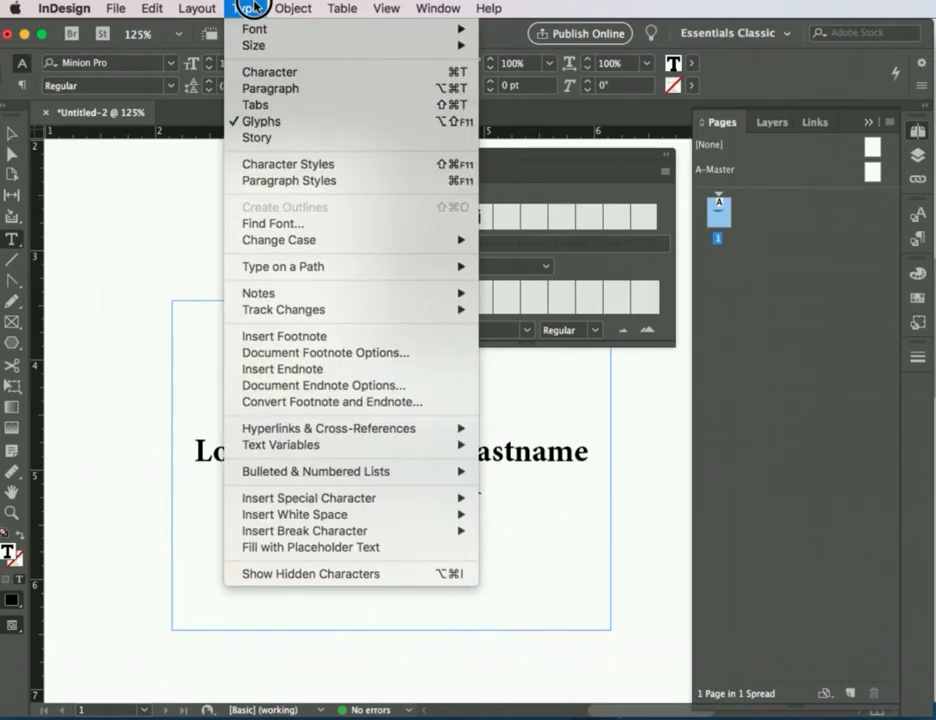
{"action": "left_click", "coordinate": [567, 140]}
{"action": "mouse_move", "coordinate": [590, 162]}
{"action": "left_mouse_down"}
{"action": "mouse_move", "coordinate": [578, 174]}
{"action": "mouse_move", "coordinate": [594, 184]}
{"action": "left_mouse_up"}
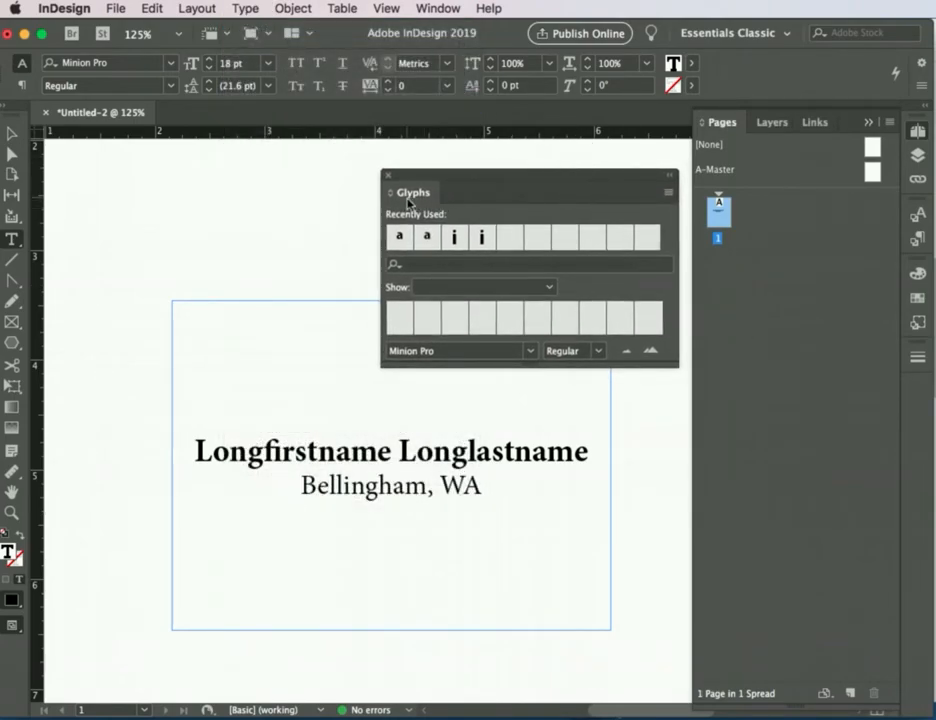
{"action": "left_click", "coordinate": [435, 289]}
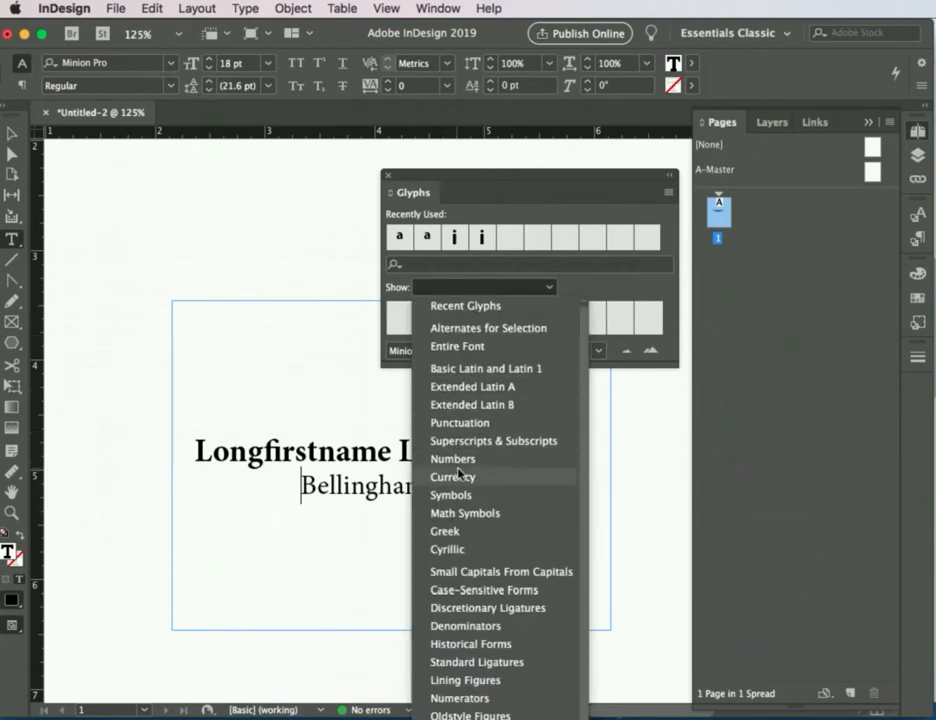
{"action": "scroll", "coordinate": [460, 476], "scroll_direction": "down", "scroll_amount": 1}
{"action": "left_click", "coordinate": [488, 180]}
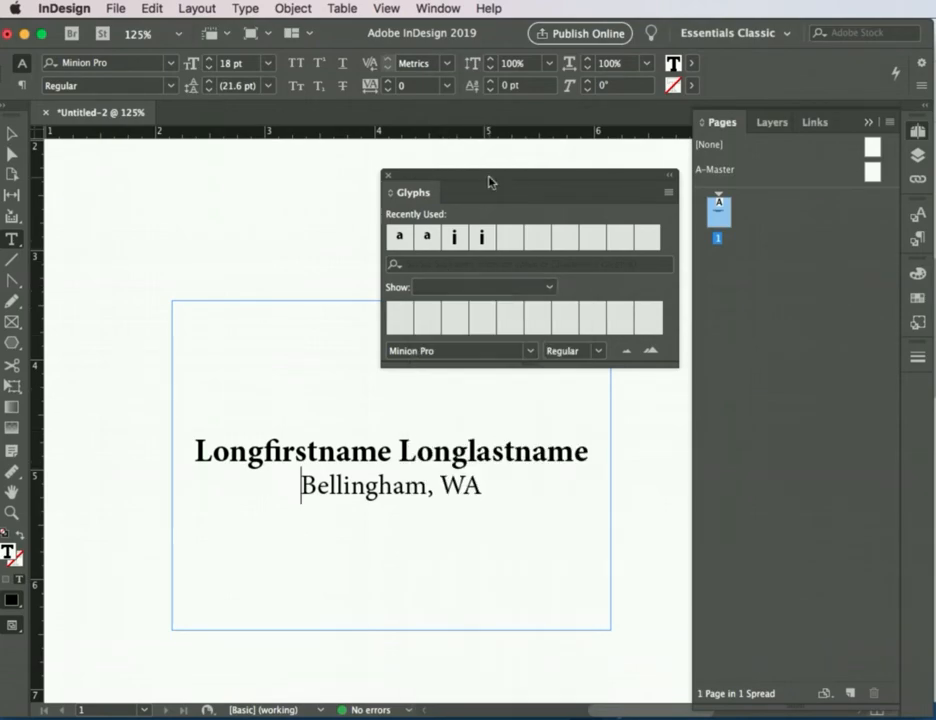
{"action": "left_click_drag", "start_coordinate": [490, 177], "coordinate": [480, 44]}
{"action": "left_click", "coordinate": [468, 152]}
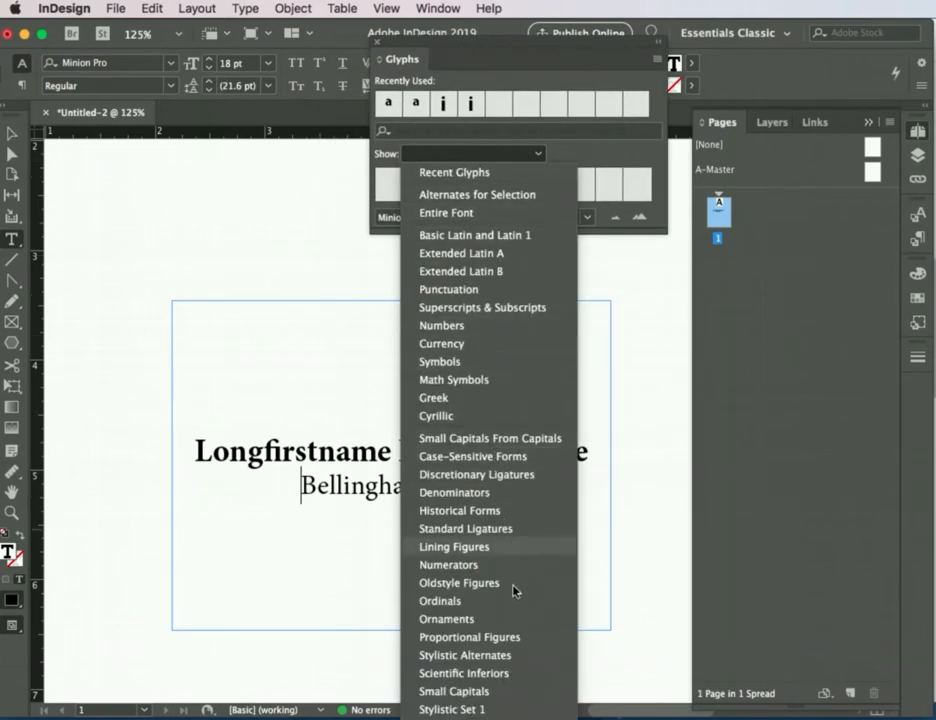
{"action": "left_click", "coordinate": [446, 619]}
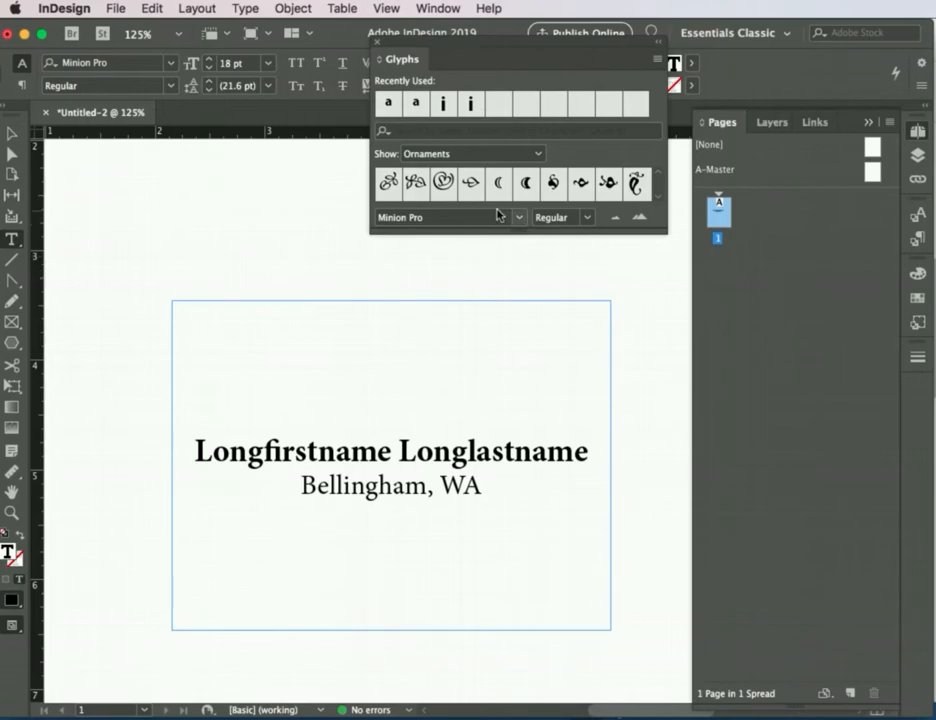
Step: Insert the double-wave swash ornament (Ornaments,21) at both ends of "Bellingham, WA", with a space between each ornament and the text
{"action": "left_click", "coordinate": [658, 202]}
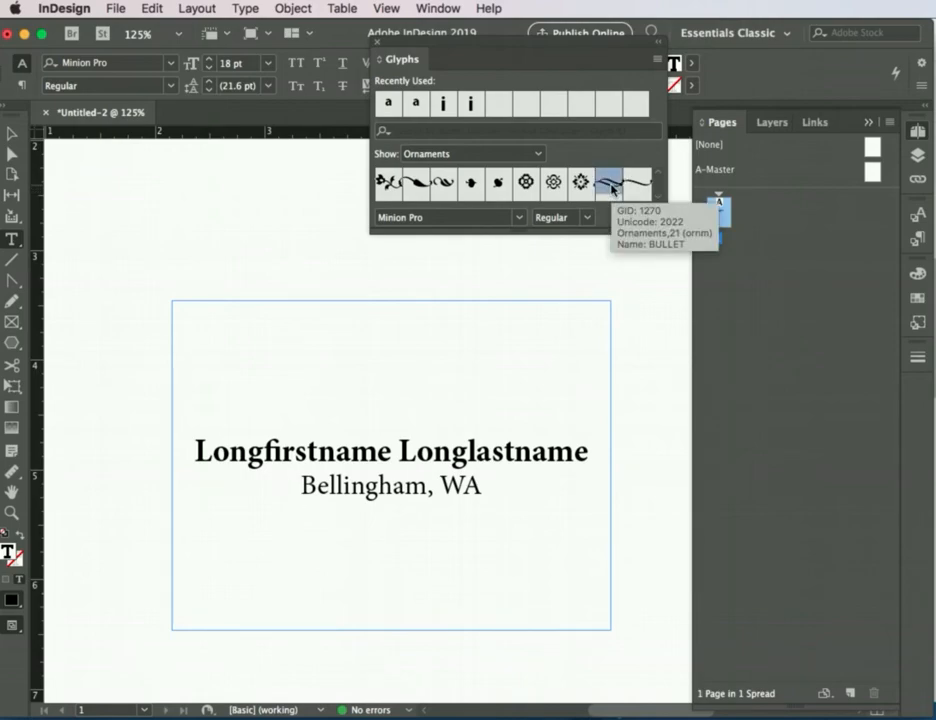
{"action": "double_click", "coordinate": [612, 188]}
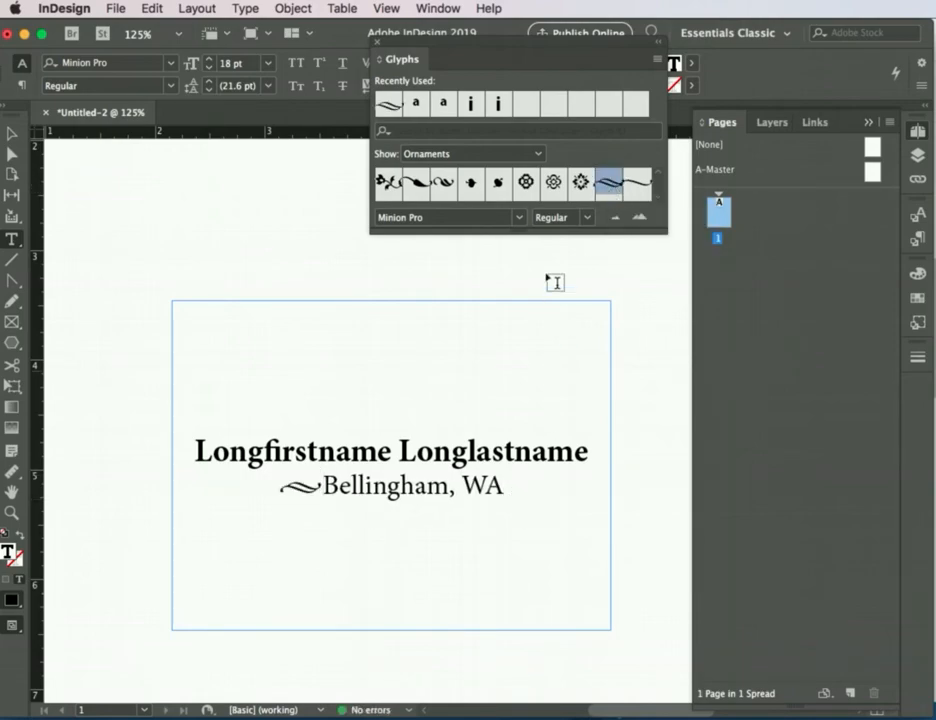
{"action": "double_click", "coordinate": [608, 188]}
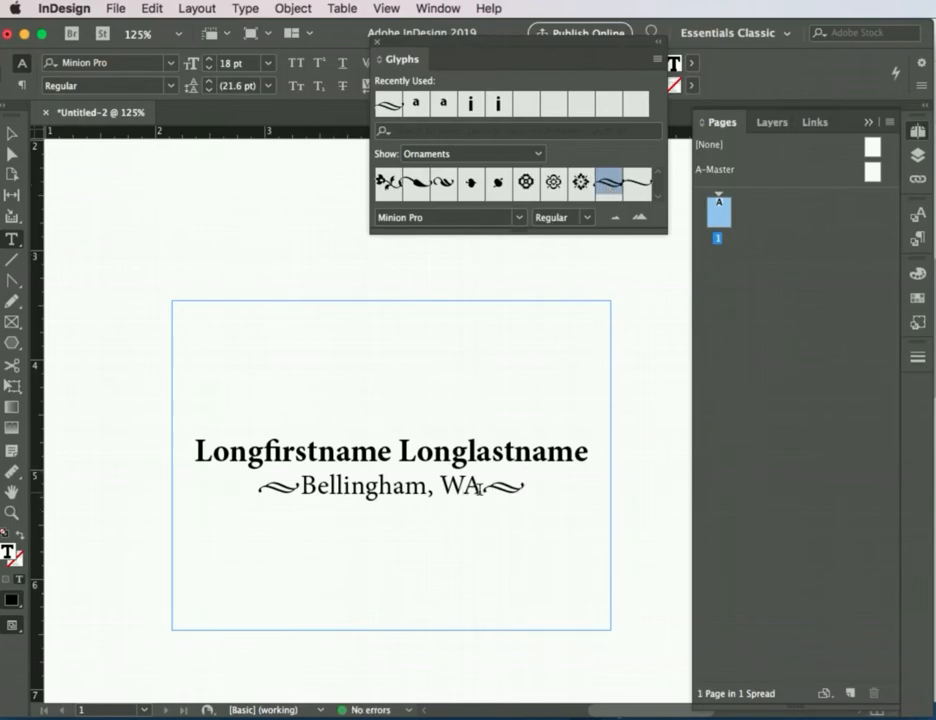
{"action": "key", "text": "Left"}
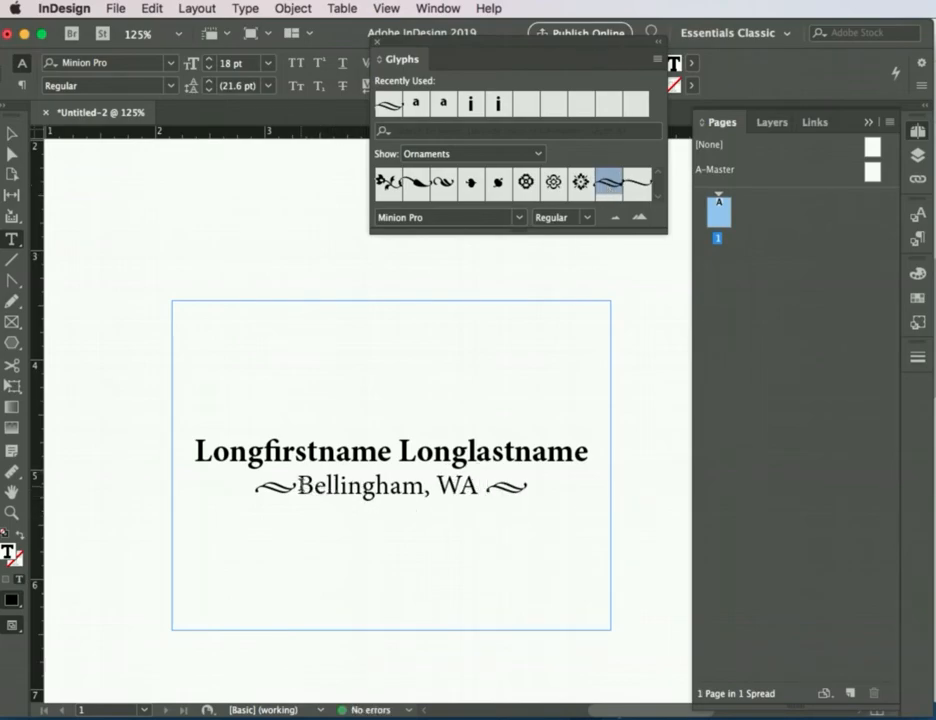
{"action": "key", "text": "Home"}
{"action": "key", "text": "Right"}
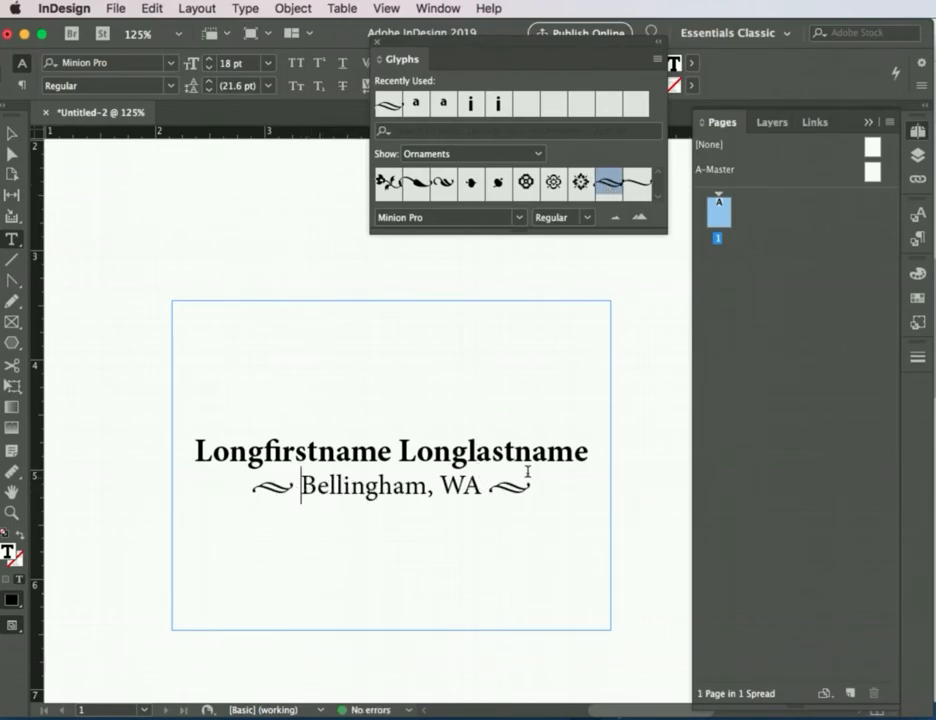
Step: Close the Glyphs panel and set the leading of both text lines to 32 pt
{"action": "left_click_drag", "start_coordinate": [540, 545], "coordinate": [169, 363]}
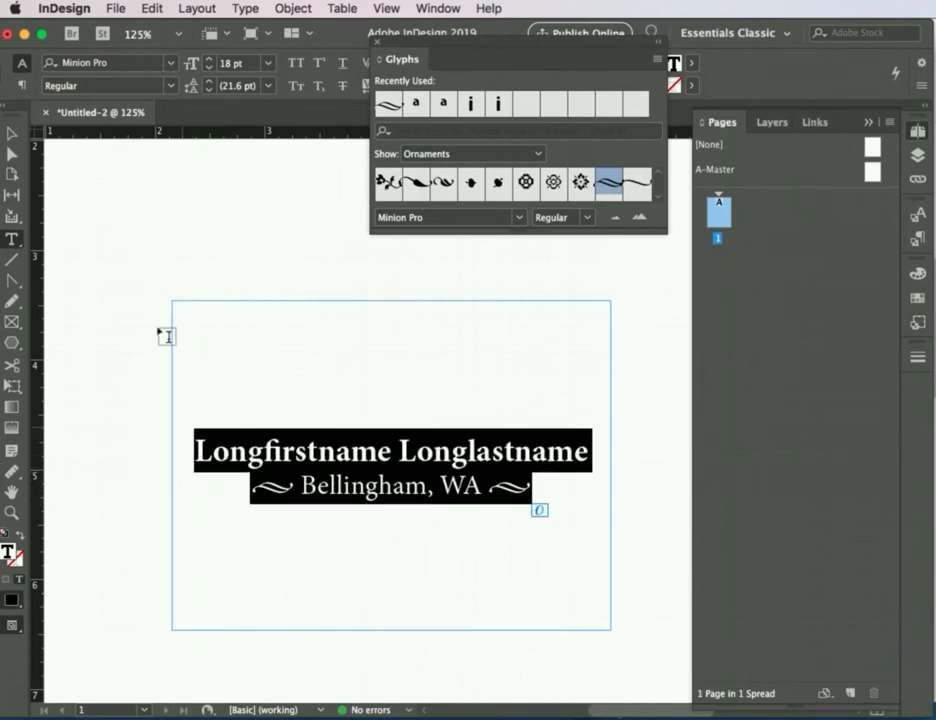
{"action": "left_click_drag", "start_coordinate": [385, 38], "coordinate": [398, 133]}
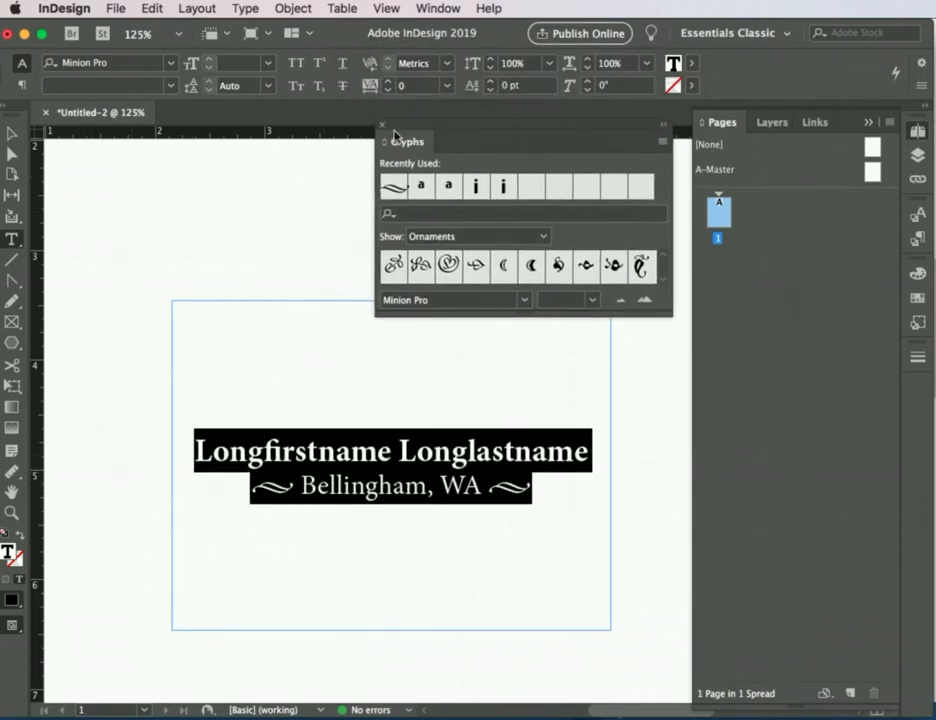
{"action": "left_click", "coordinate": [383, 127]}
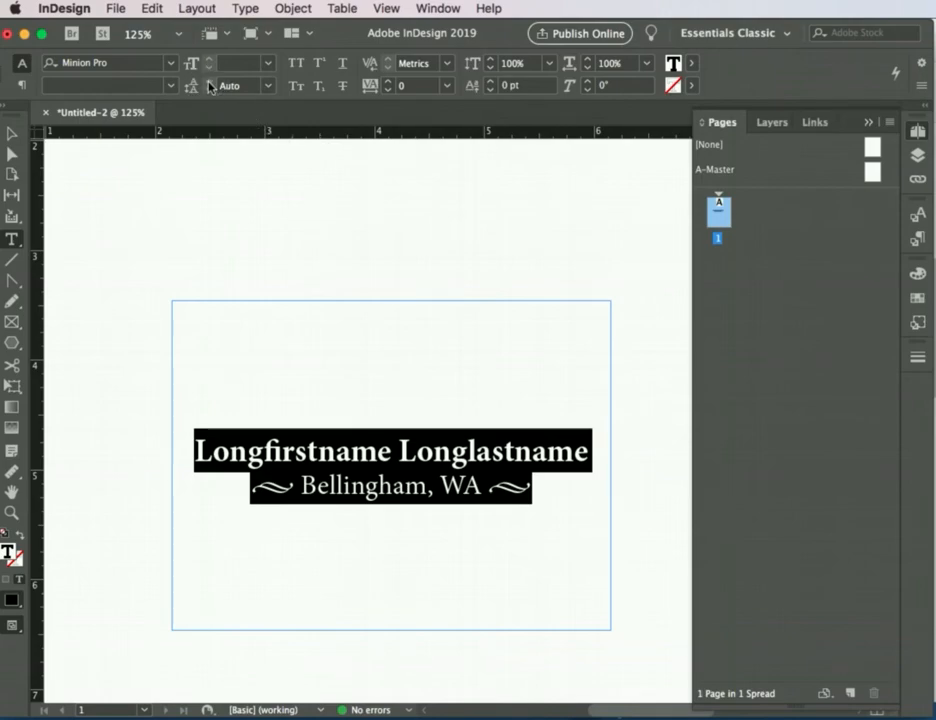
{"action": "left_click", "coordinate": [267, 86]}
{"action": "left_click", "coordinate": [255, 253]}
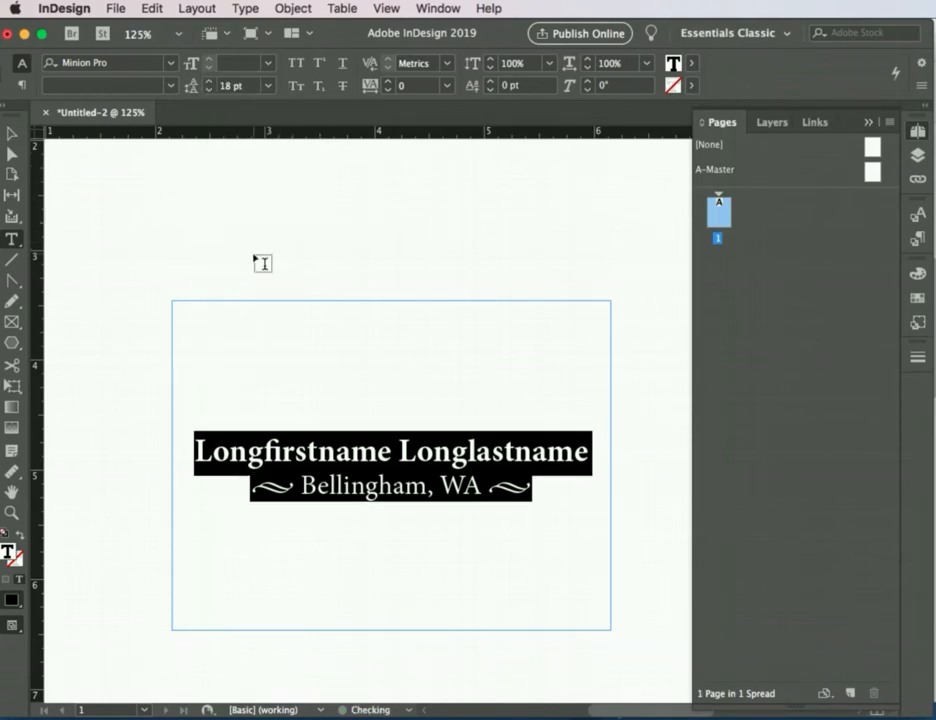
{"action": "left_click", "coordinate": [267, 86]}
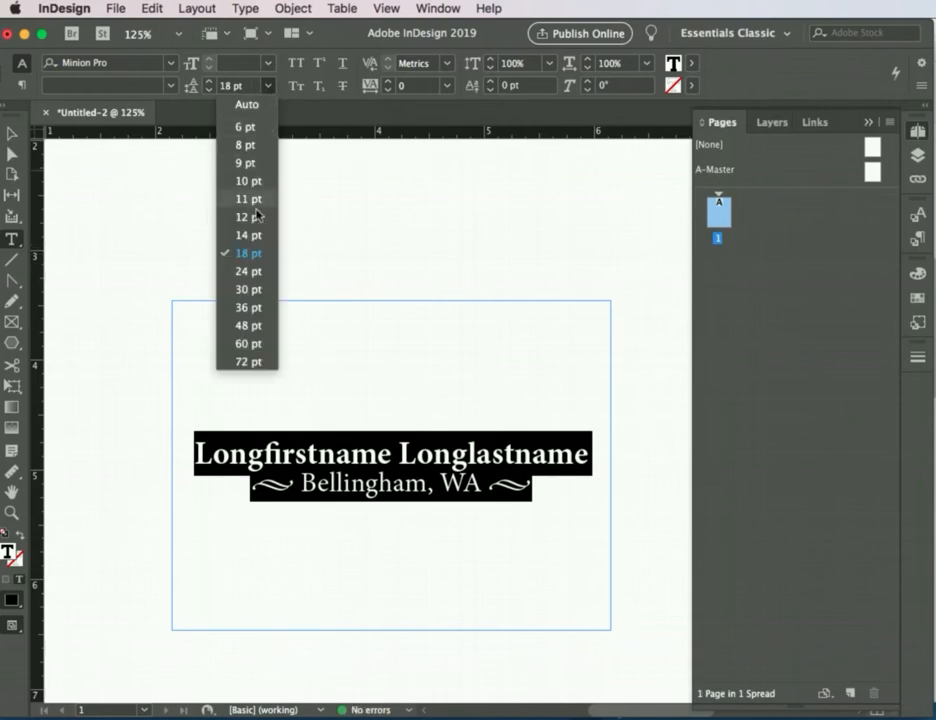
{"action": "left_click", "coordinate": [250, 290]}
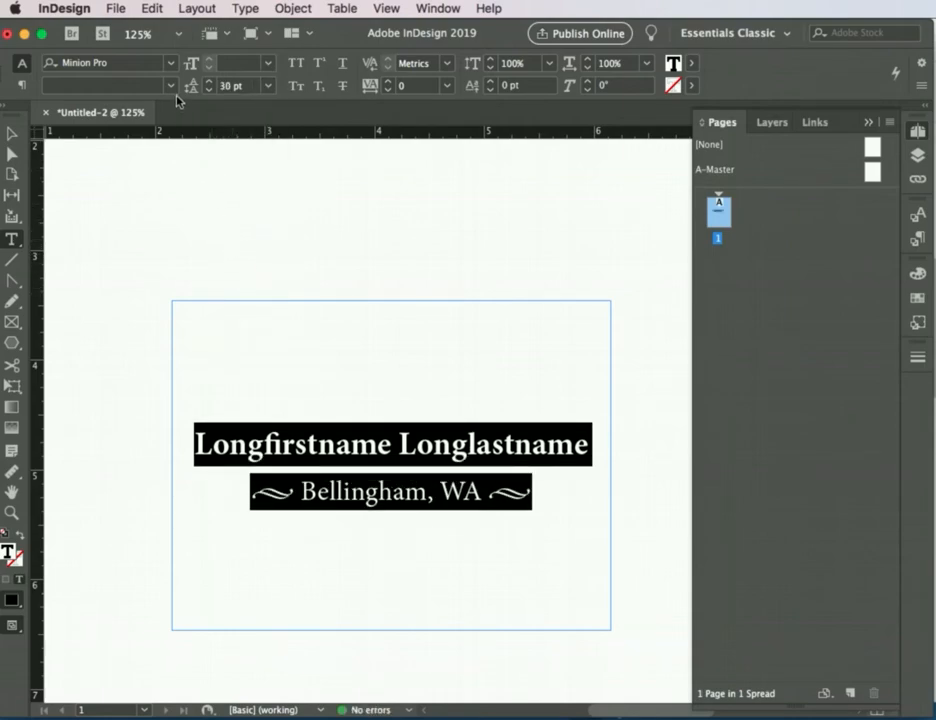
{"action": "left_click", "coordinate": [209, 84]}
{"action": "left_click", "coordinate": [209, 84]}
{"action": "left_click", "coordinate": [263, 313]}
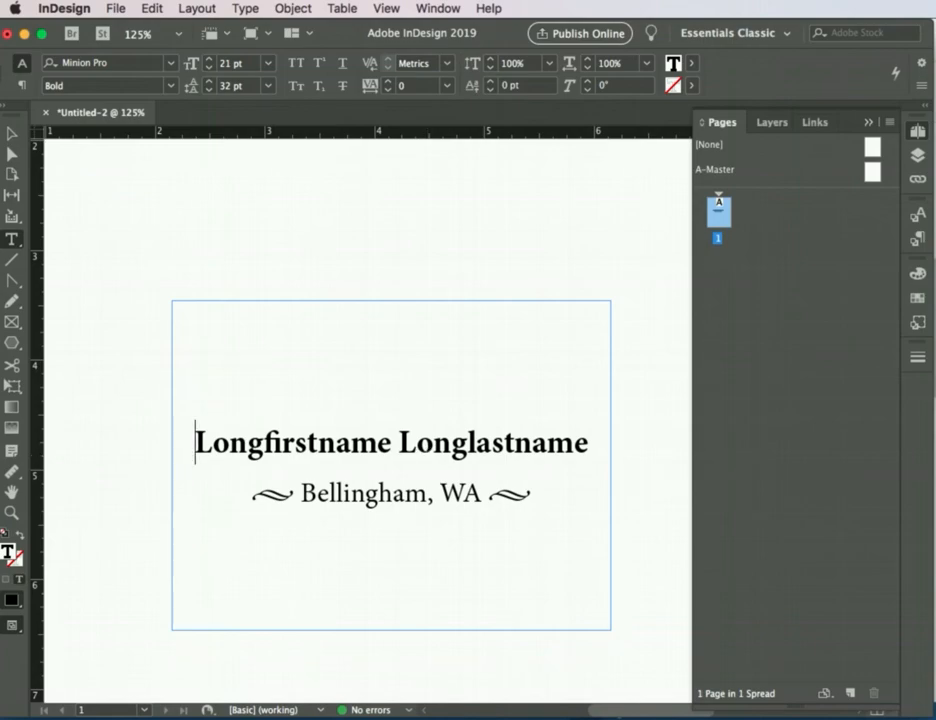
Step: Save the document to the Desktop as "Name tag template.indd" in InDesign CC 2019 document format
{"action": "left_click", "coordinate": [118, 8]}
{"action": "left_click", "coordinate": [142, 140]}
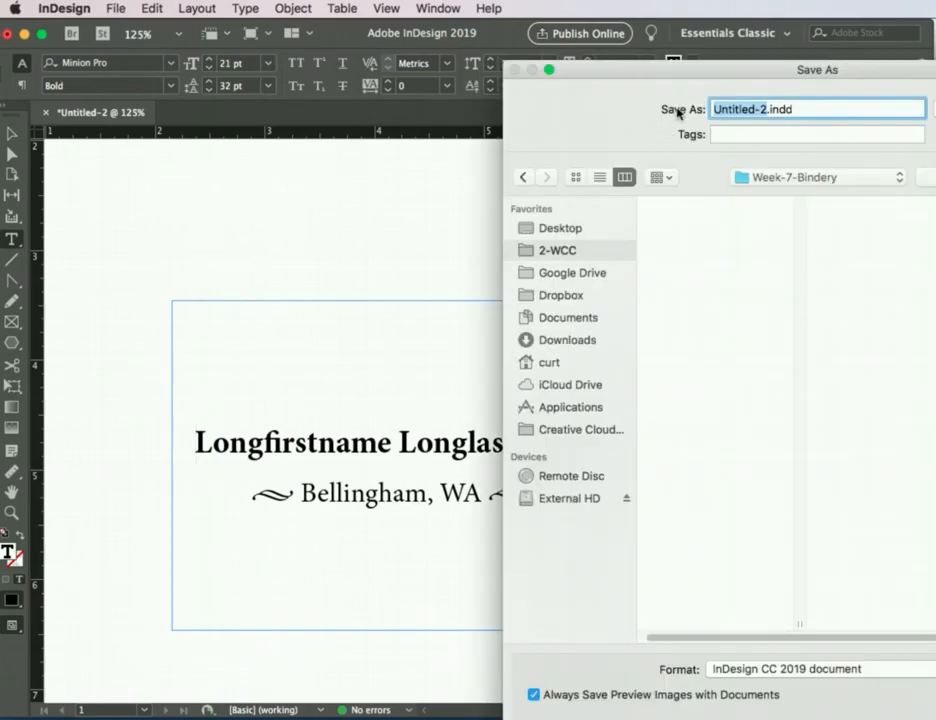
{"action": "left_click_drag", "start_coordinate": [681, 71], "coordinate": [344, 33]}
{"action": "left_click", "coordinate": [240, 186]}
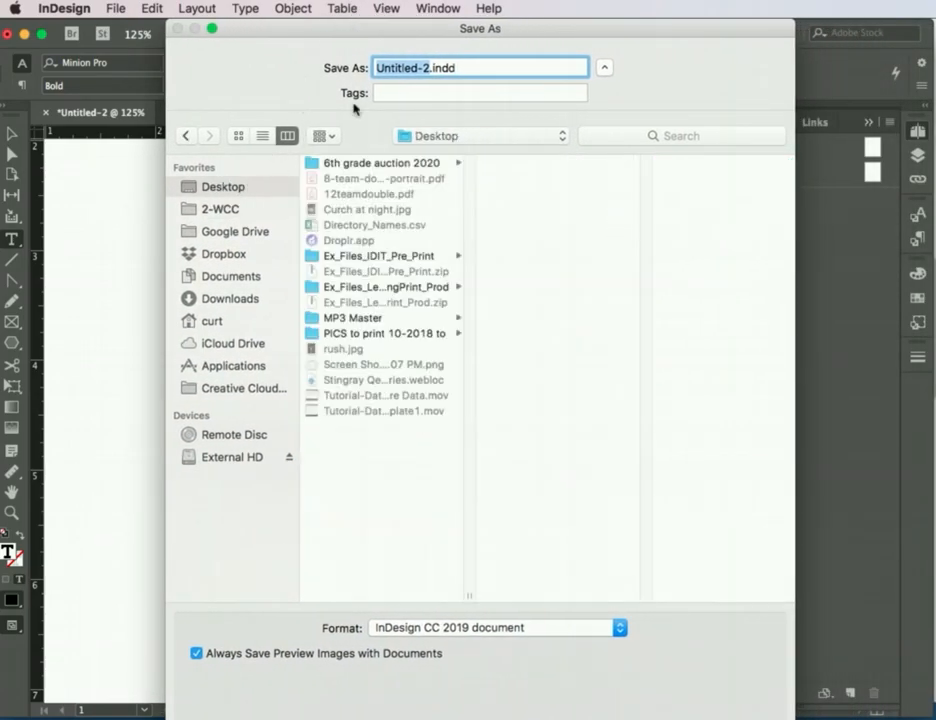
{"action": "type", "text": "Name tag te"}
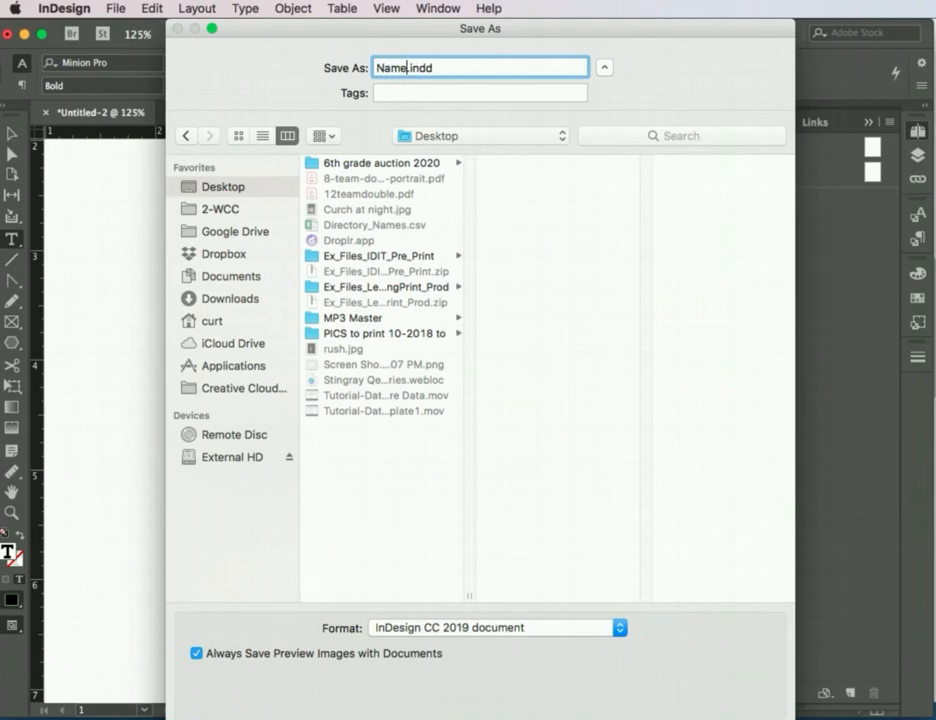
{"action": "type", "text": "mplate"}
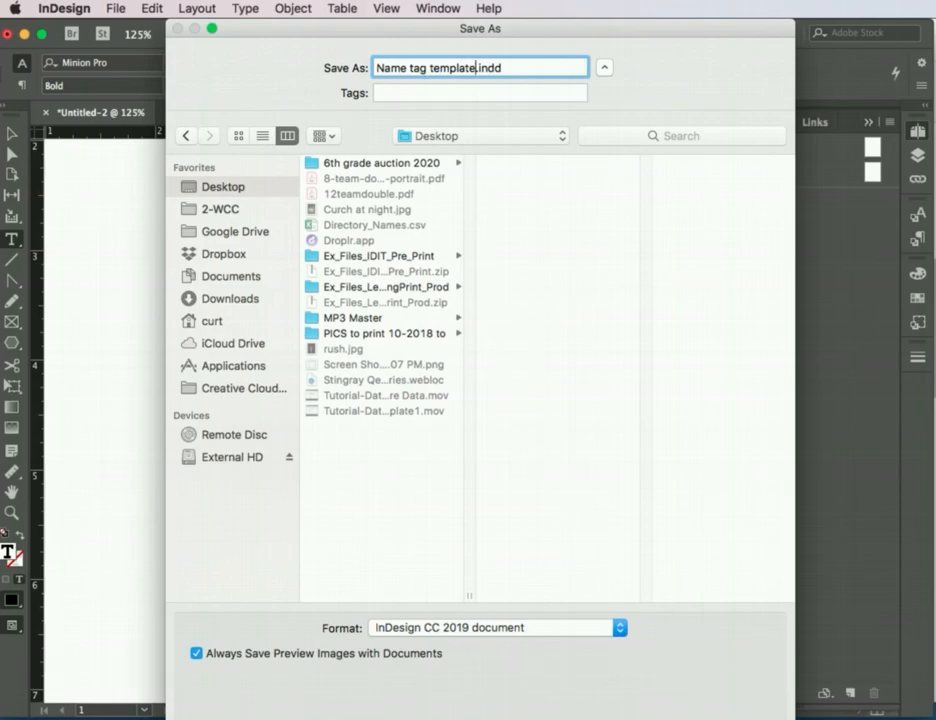
{"action": "left_click_drag", "start_coordinate": [768, 719], "coordinate": [766, 629]}
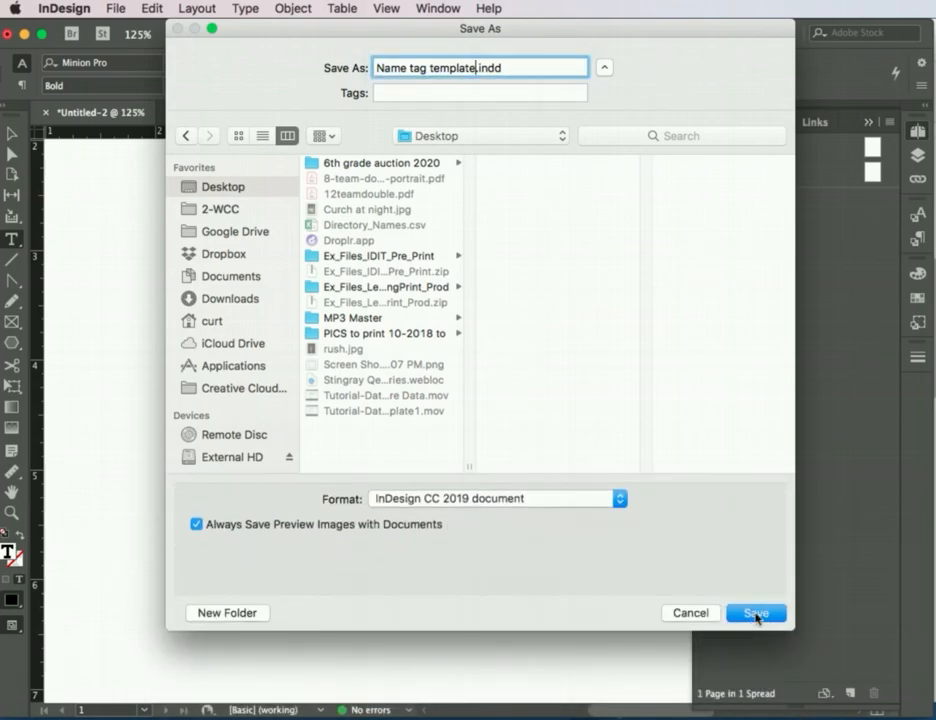
{"action": "left_click", "coordinate": [756, 614]}
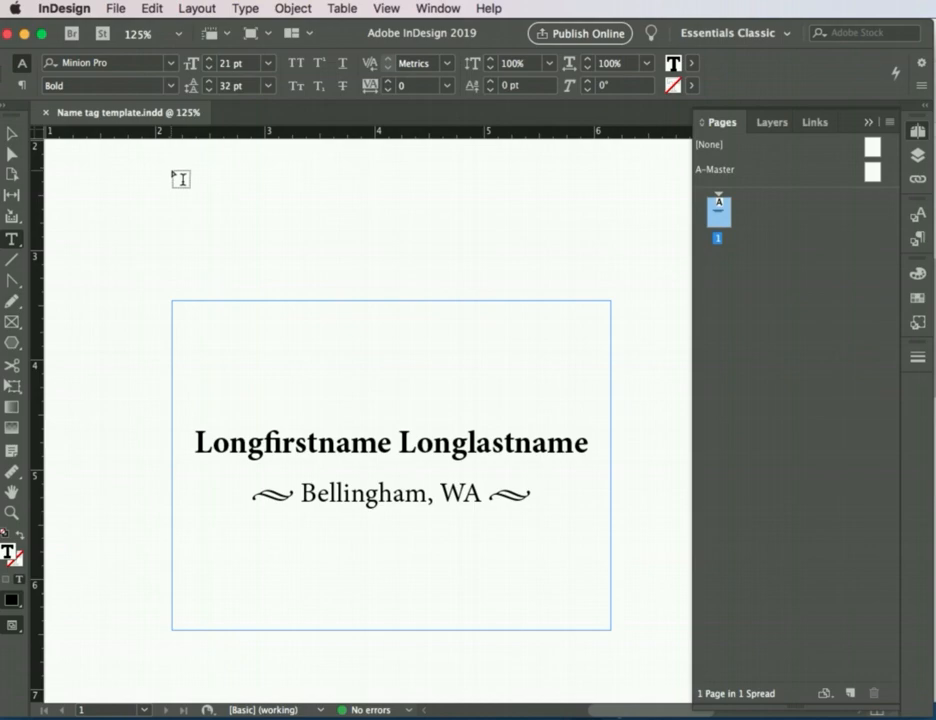